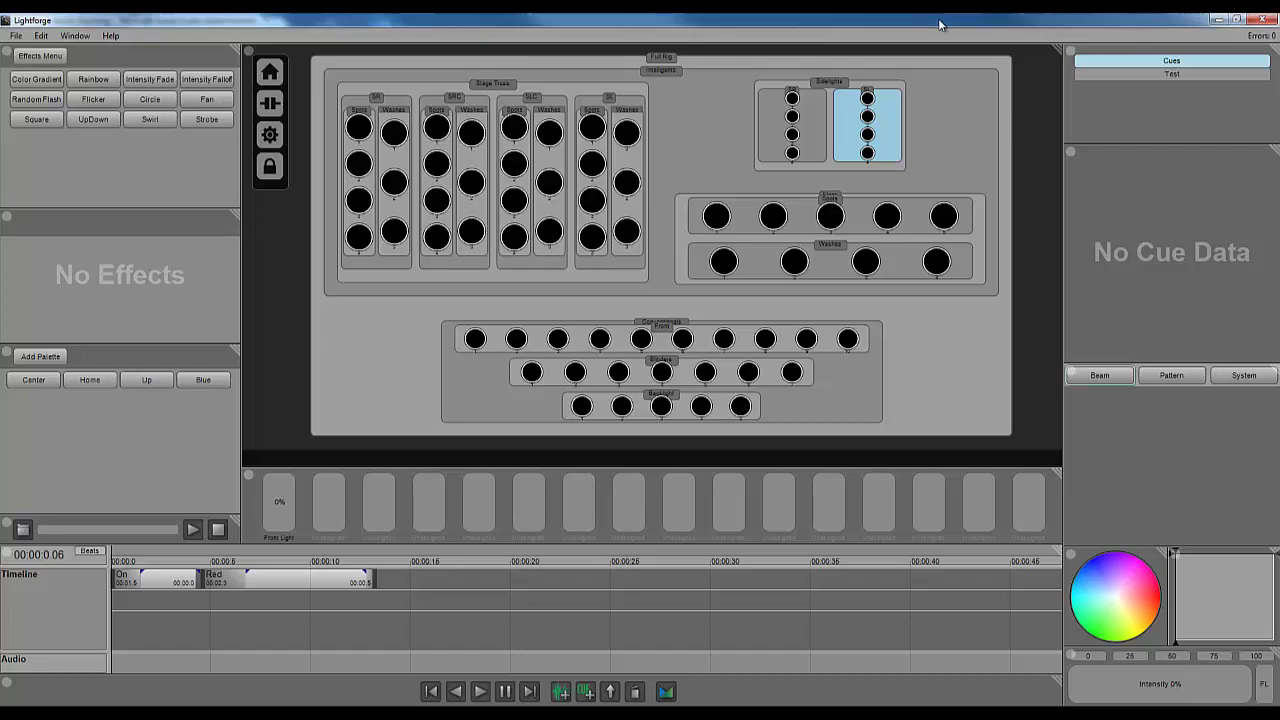
# Select every fixture on the stage plot using the Full Rig group label
pyautogui.click(1007, 126)
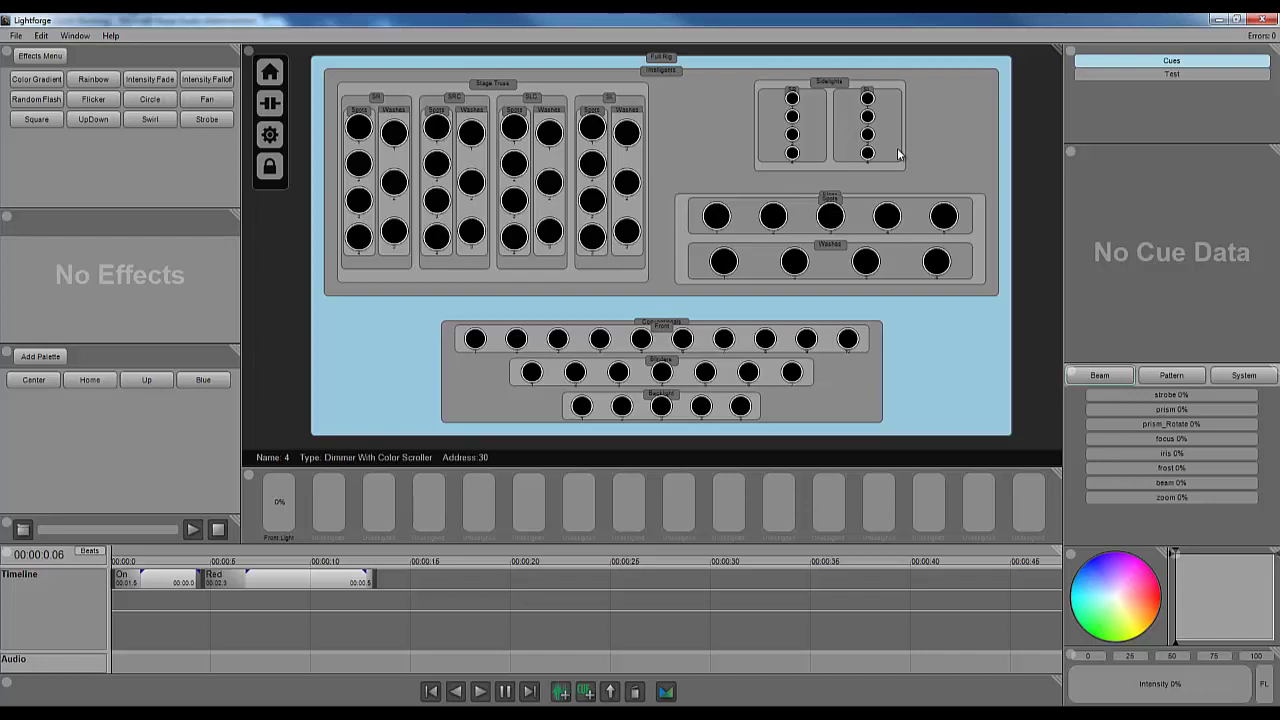
# Select the Intelligent, Floor and left Sidelights fixtures in turn, ending with the whole Sidelights group
pyautogui.click(949, 148)
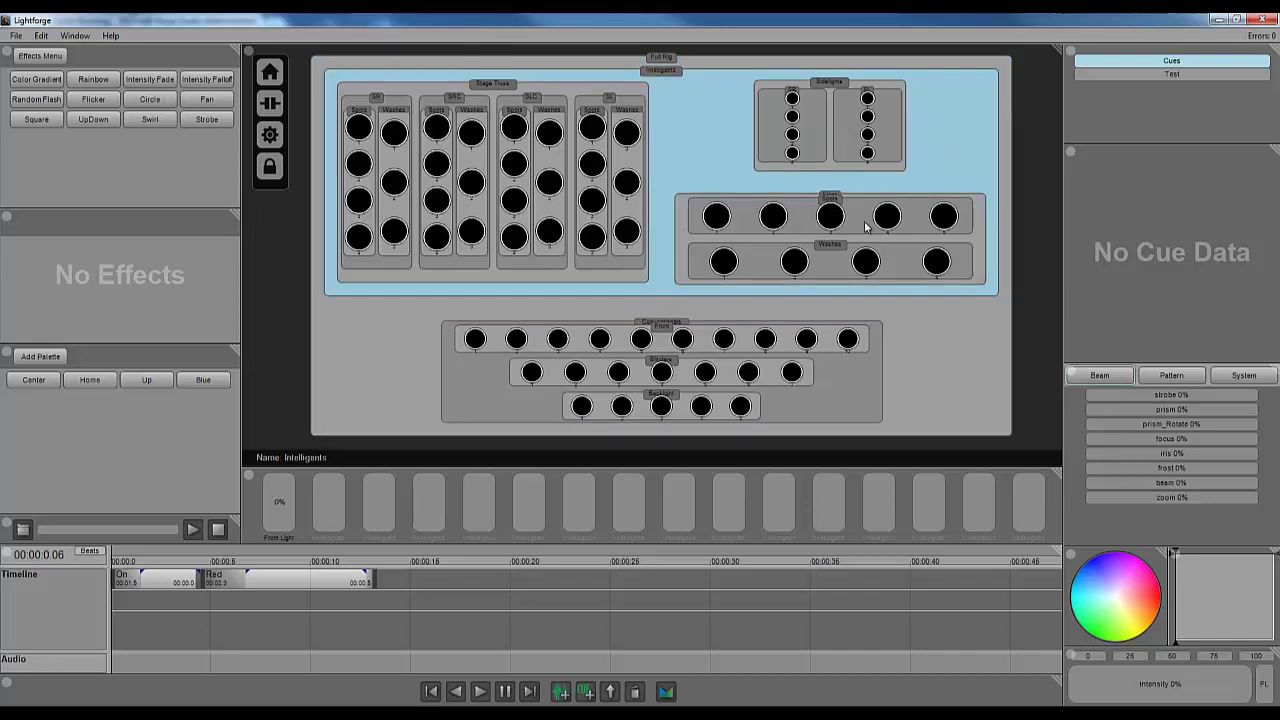
pyautogui.click(737, 198)
pyautogui.click(801, 113)
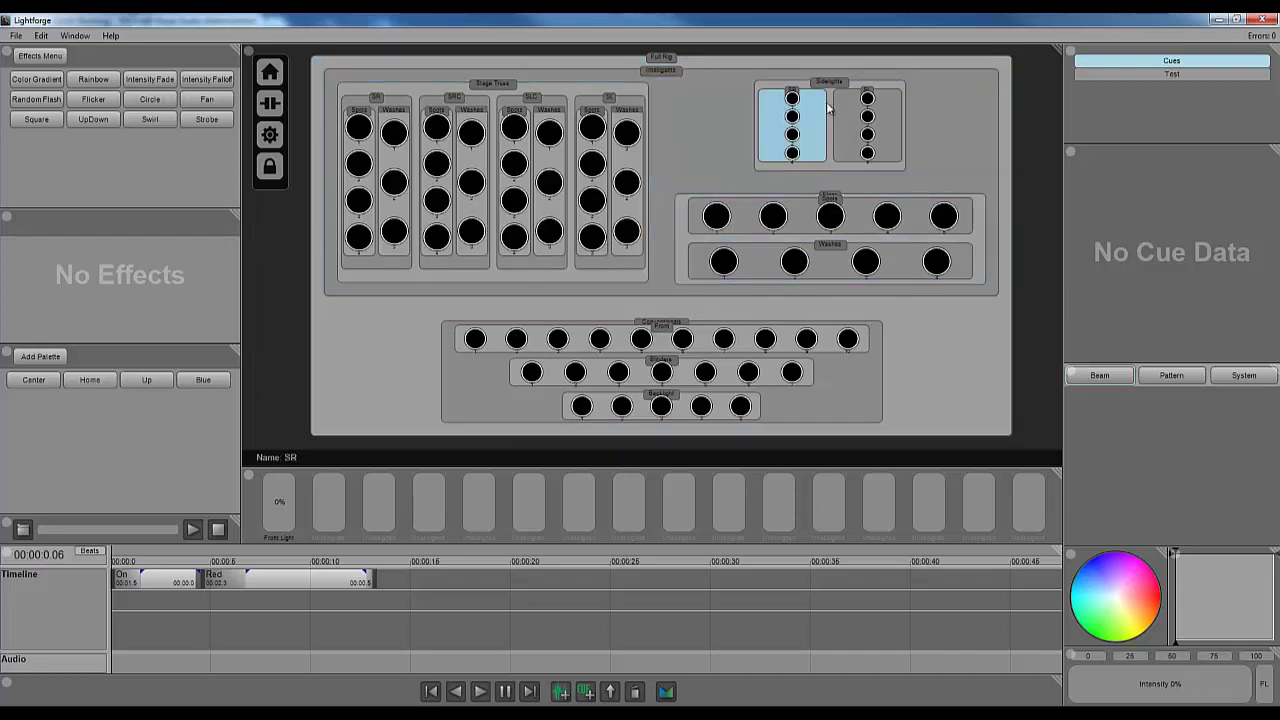
pyautogui.click(830, 110)
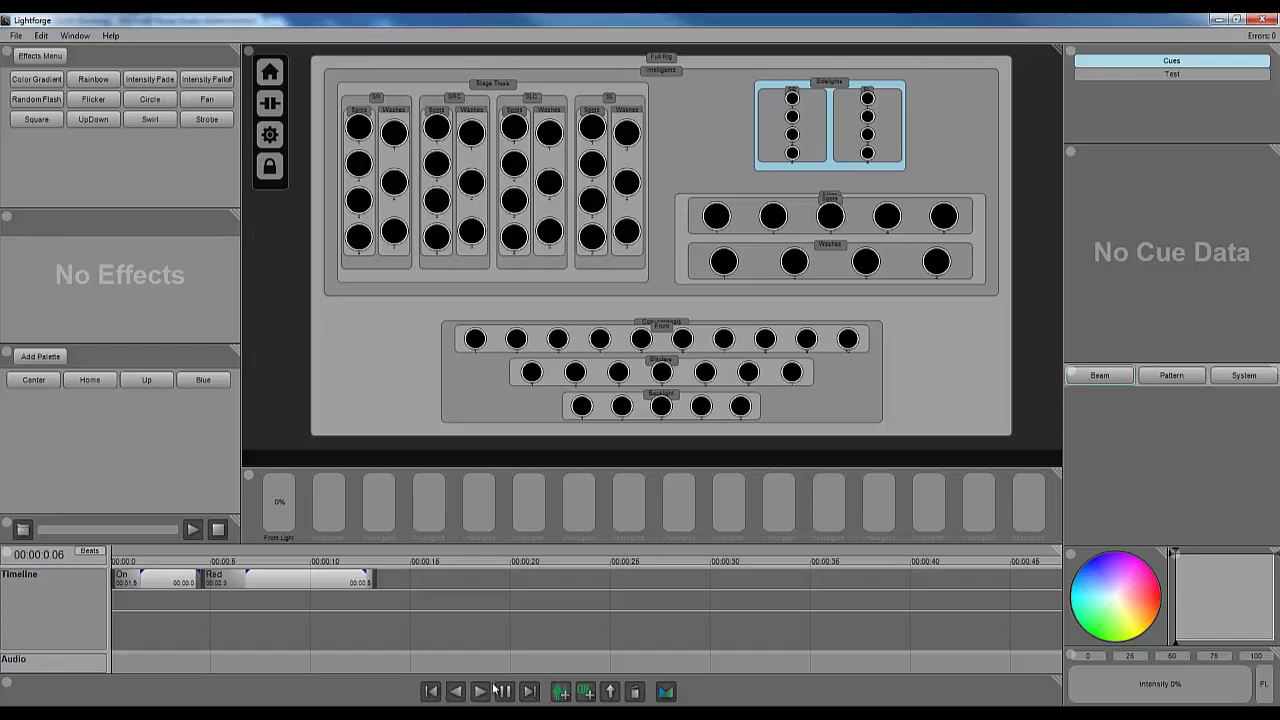
# Play the cue timeline briefly, pause it, and park the playhead on the Red cue at 4.5 s
pyautogui.click(480, 693)
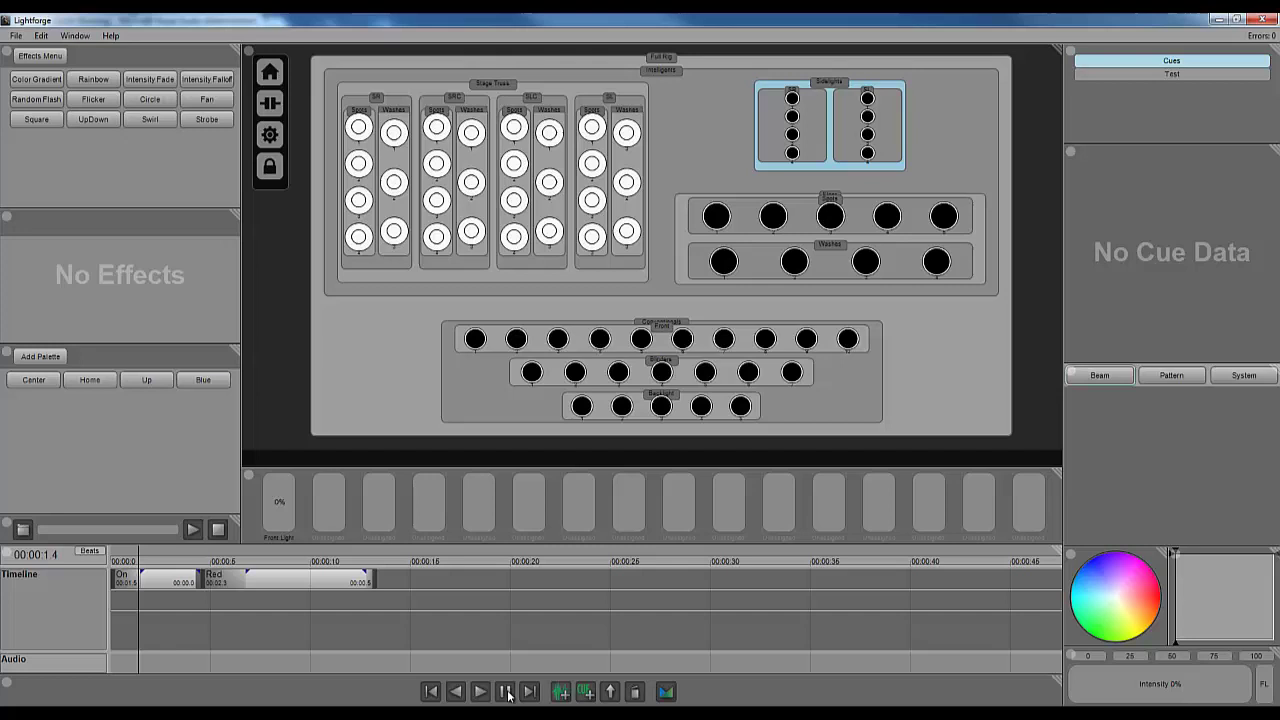
pyautogui.click(505, 693)
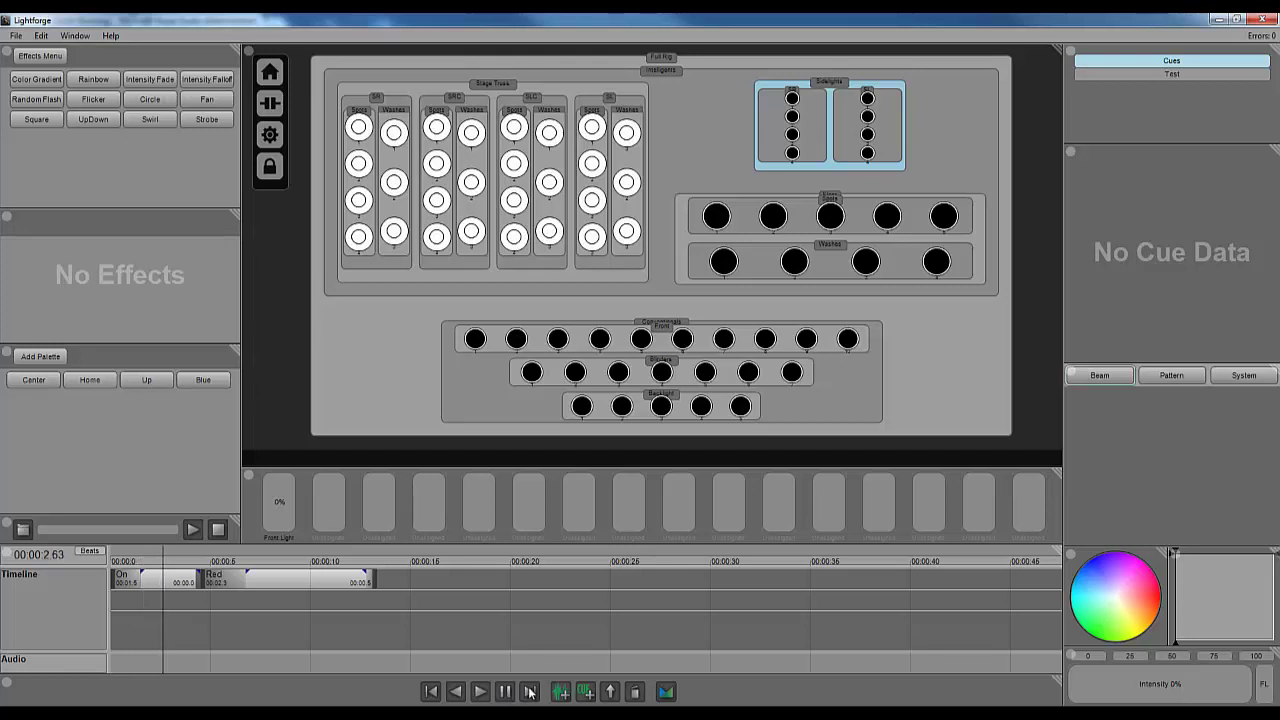
pyautogui.click(530, 692)
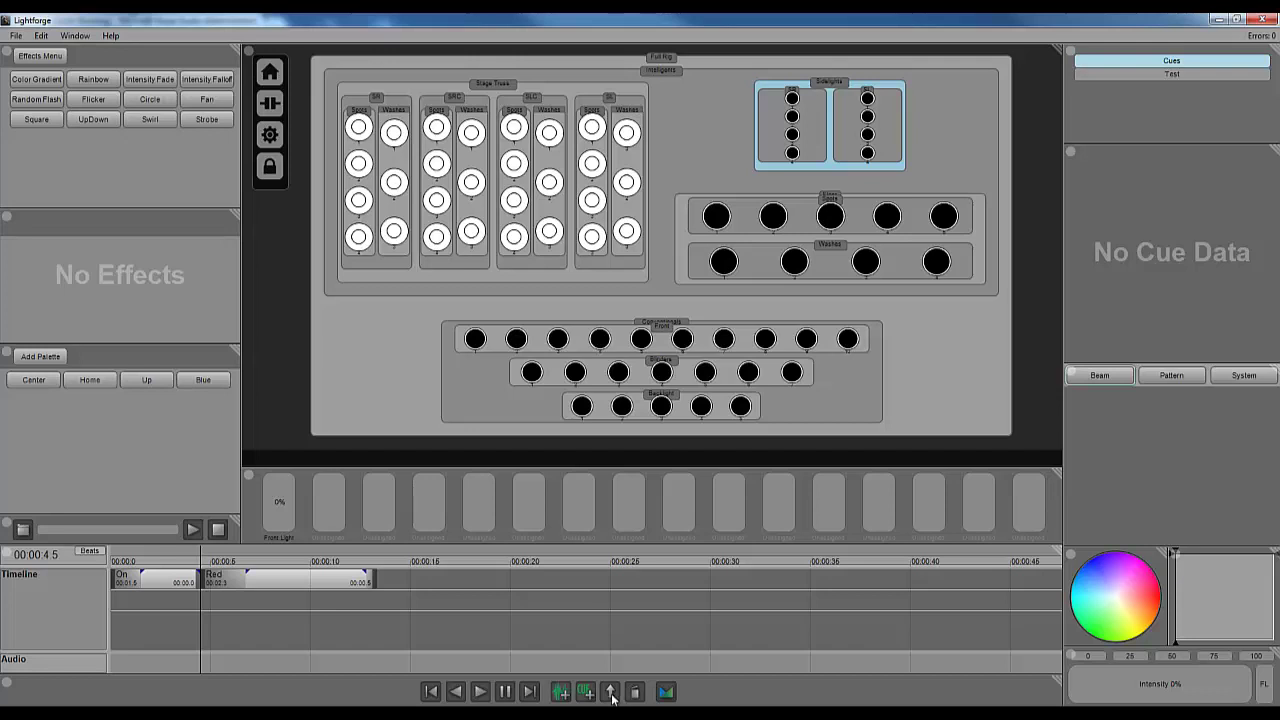
pyautogui.click(666, 693)
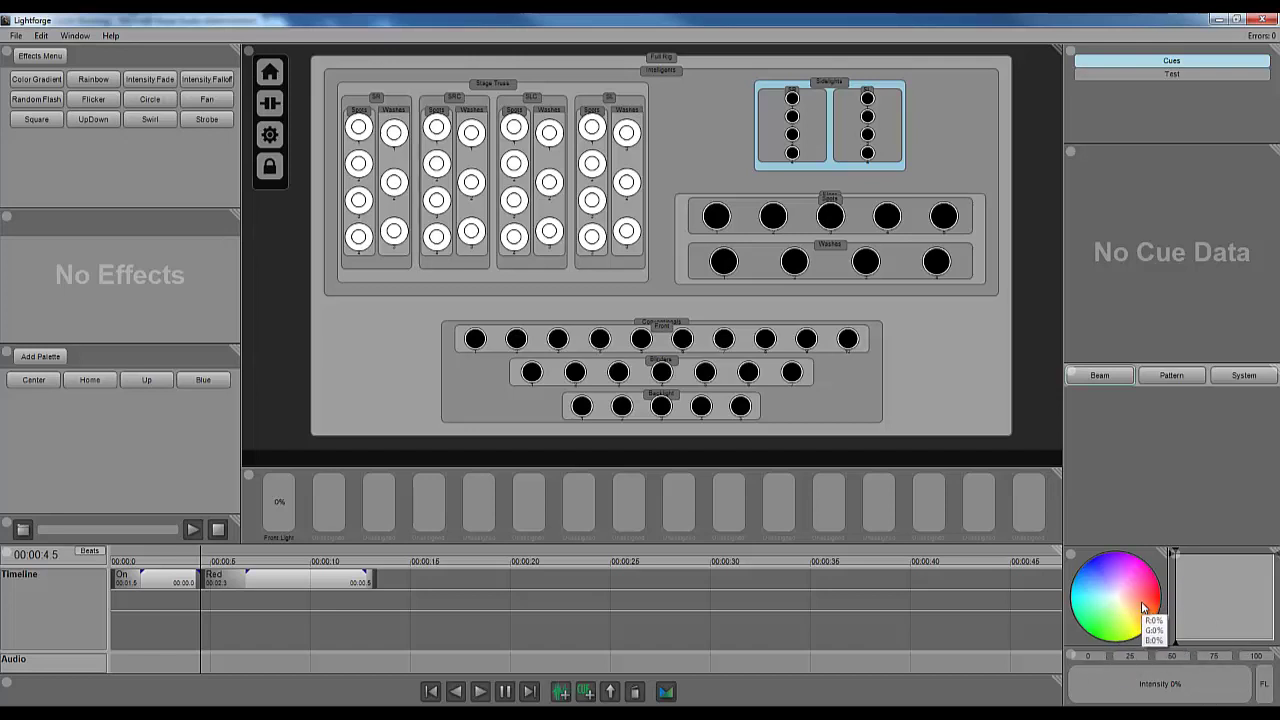
# Select Stage Truss, tint it purple on the colour wheel, re-aim its beams and adjust intensity
pyautogui.click(578, 96)
pyautogui.click(578, 96)
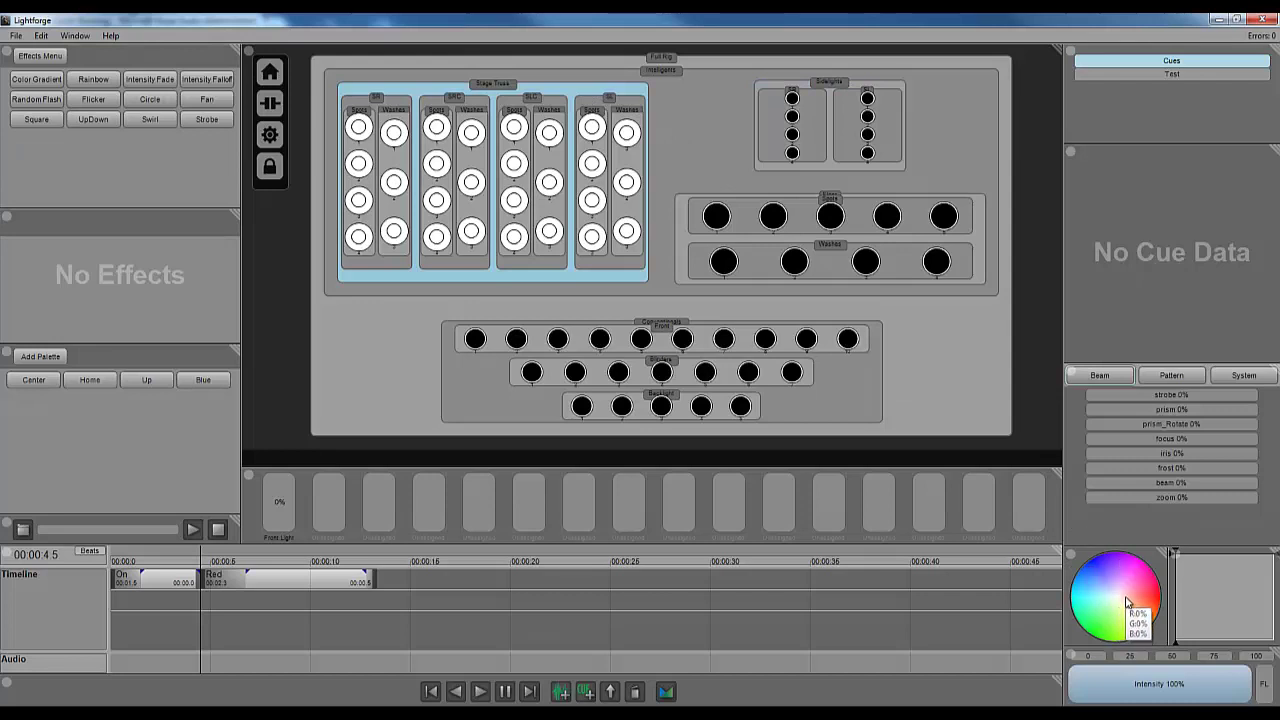
pyautogui.moveTo(1126, 590)
pyautogui.mouseDown()
pyautogui.moveTo(1094, 585)
pyautogui.moveTo(1128, 566)
pyautogui.moveTo(1143, 582)
pyautogui.moveTo(1090, 588)
pyautogui.moveTo(1094, 624)
pyautogui.moveTo(1120, 572)
pyautogui.moveTo(1157, 604)
pyautogui.moveTo(1122, 563)
pyautogui.mouseUp()
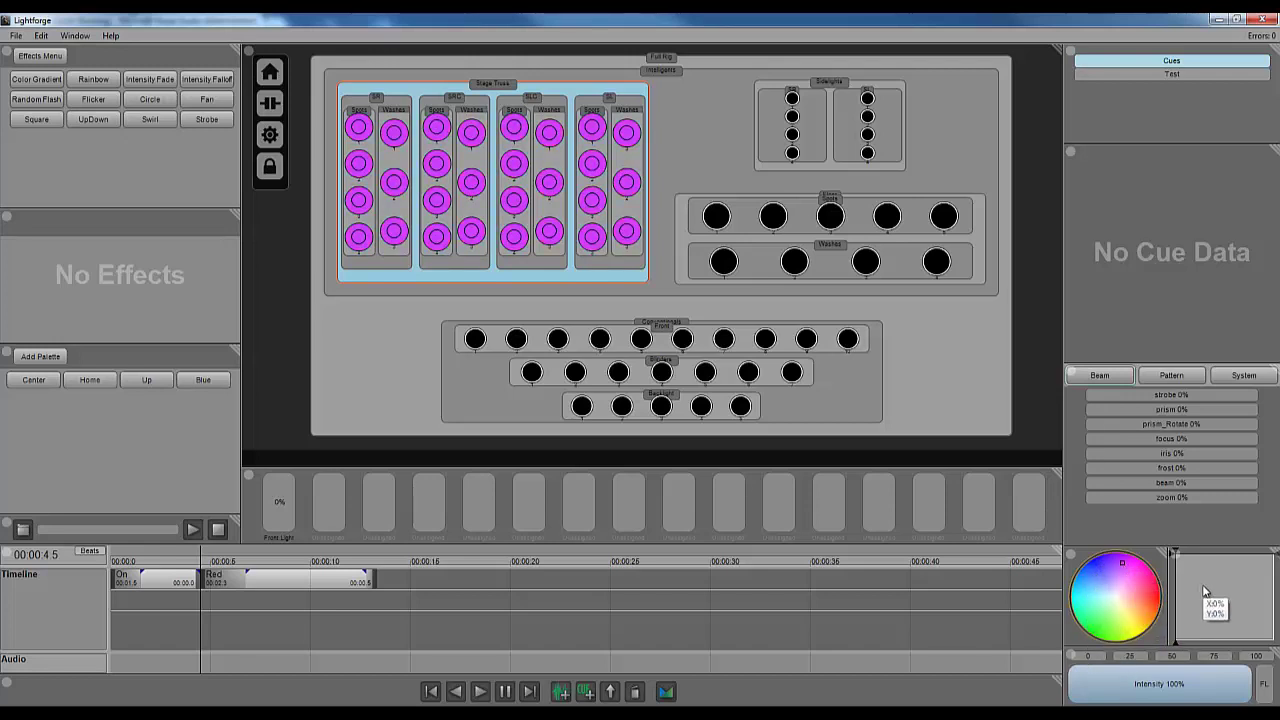
pyautogui.moveTo(1207, 585)
pyautogui.mouseDown()
pyautogui.moveTo(1225, 598)
pyautogui.moveTo(1218, 582)
pyautogui.moveTo(1240, 578)
pyautogui.moveTo(1263, 618)
pyautogui.moveTo(1188, 590)
pyautogui.moveTo(1222, 592)
pyautogui.mouseUp()
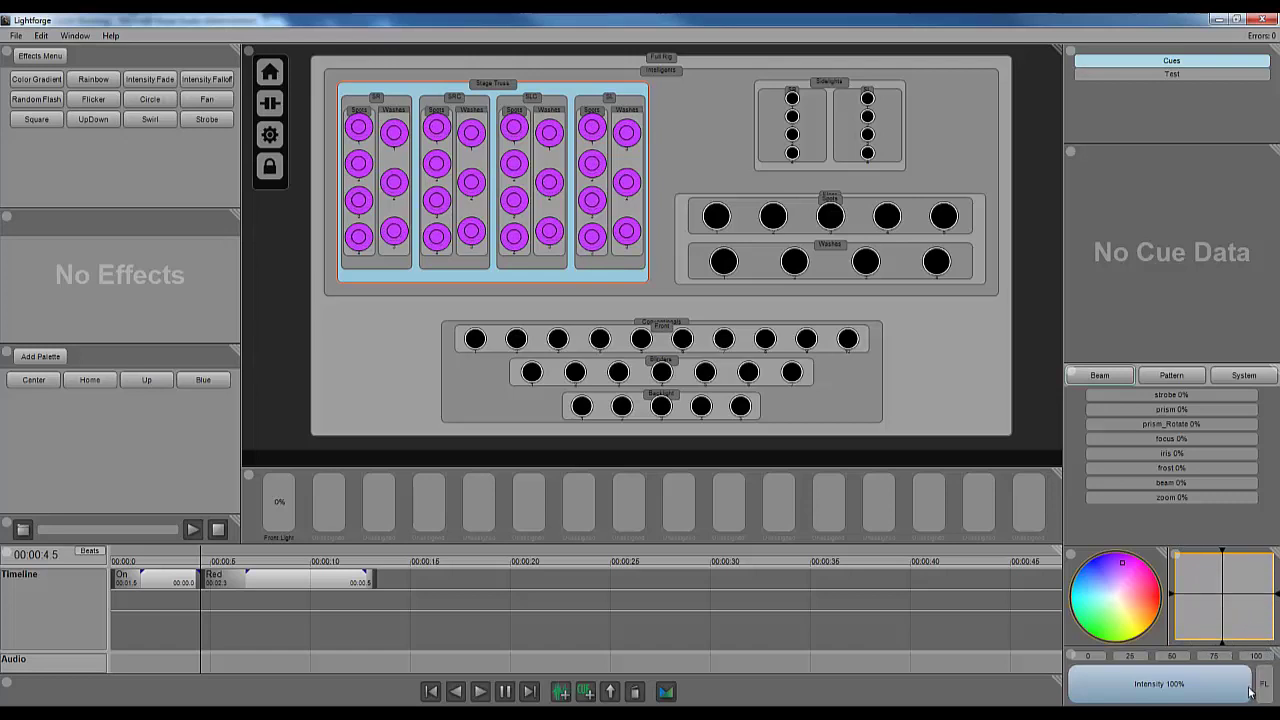
pyautogui.moveTo(1250, 692)
pyautogui.mouseDown()
pyautogui.moveTo(1068, 690)
pyautogui.moveTo(1250, 690)
pyautogui.mouseUp()
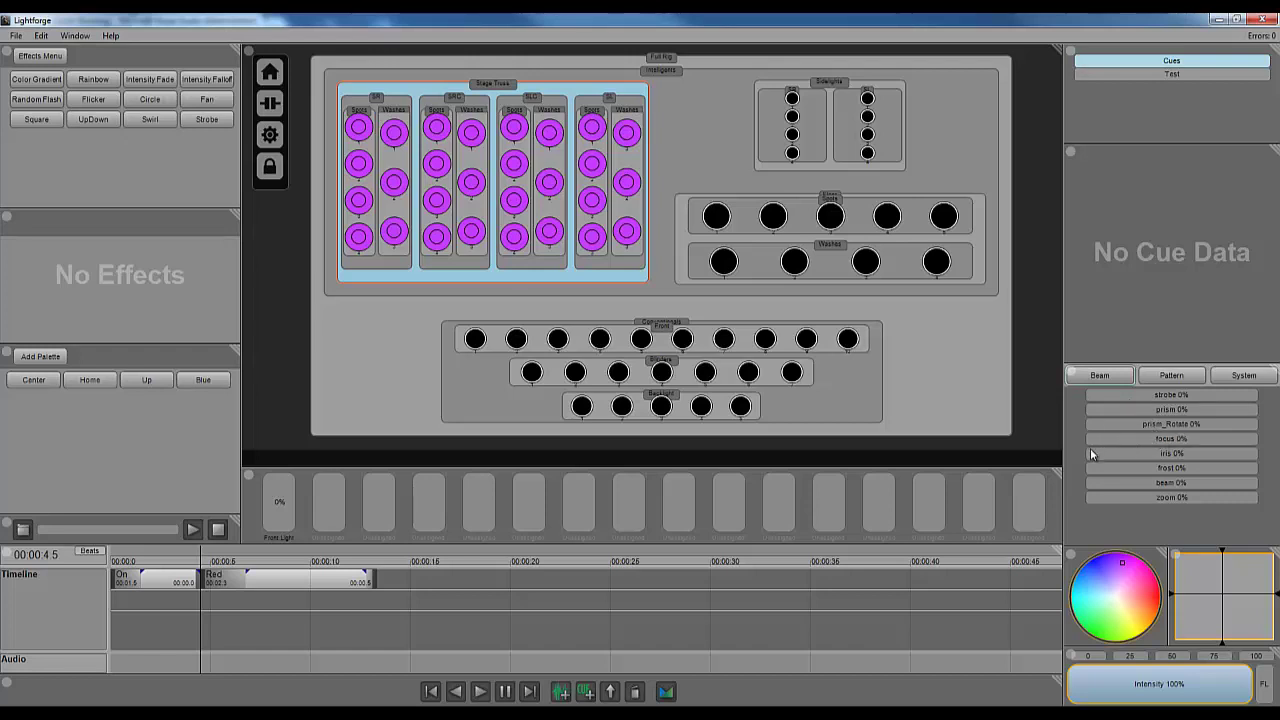
pyautogui.click(1176, 378)
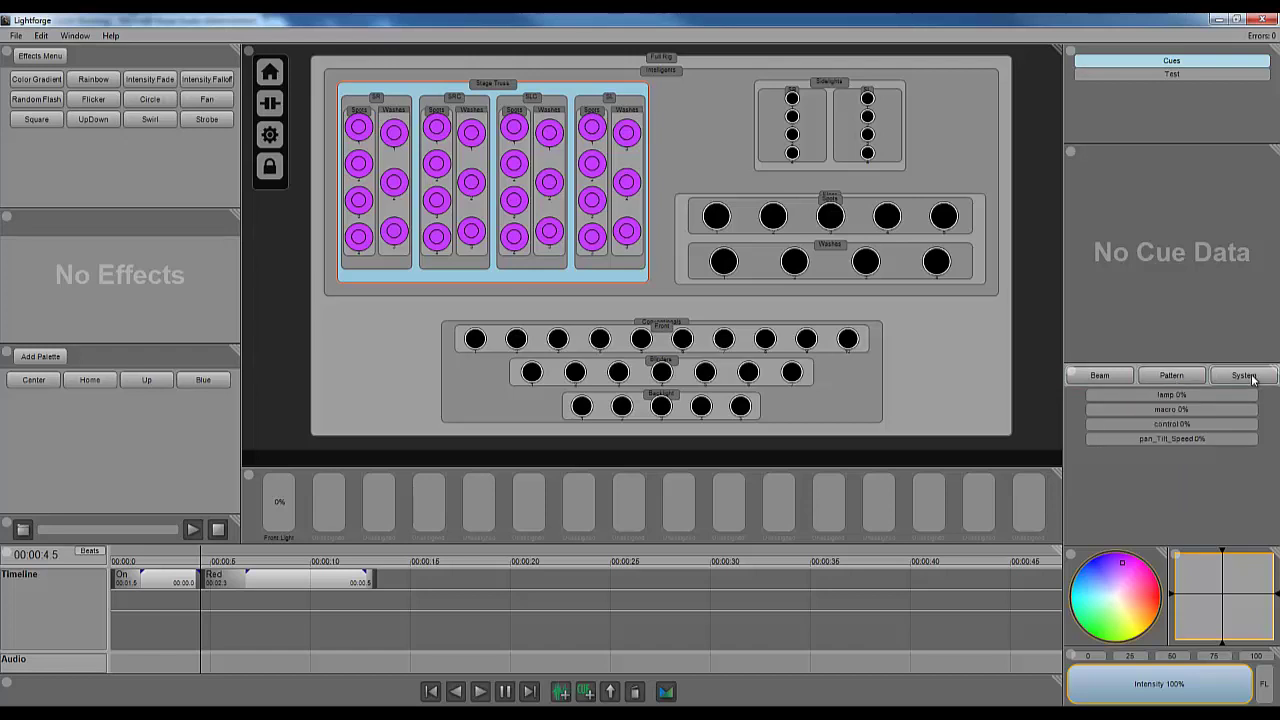
pyautogui.click(1089, 379)
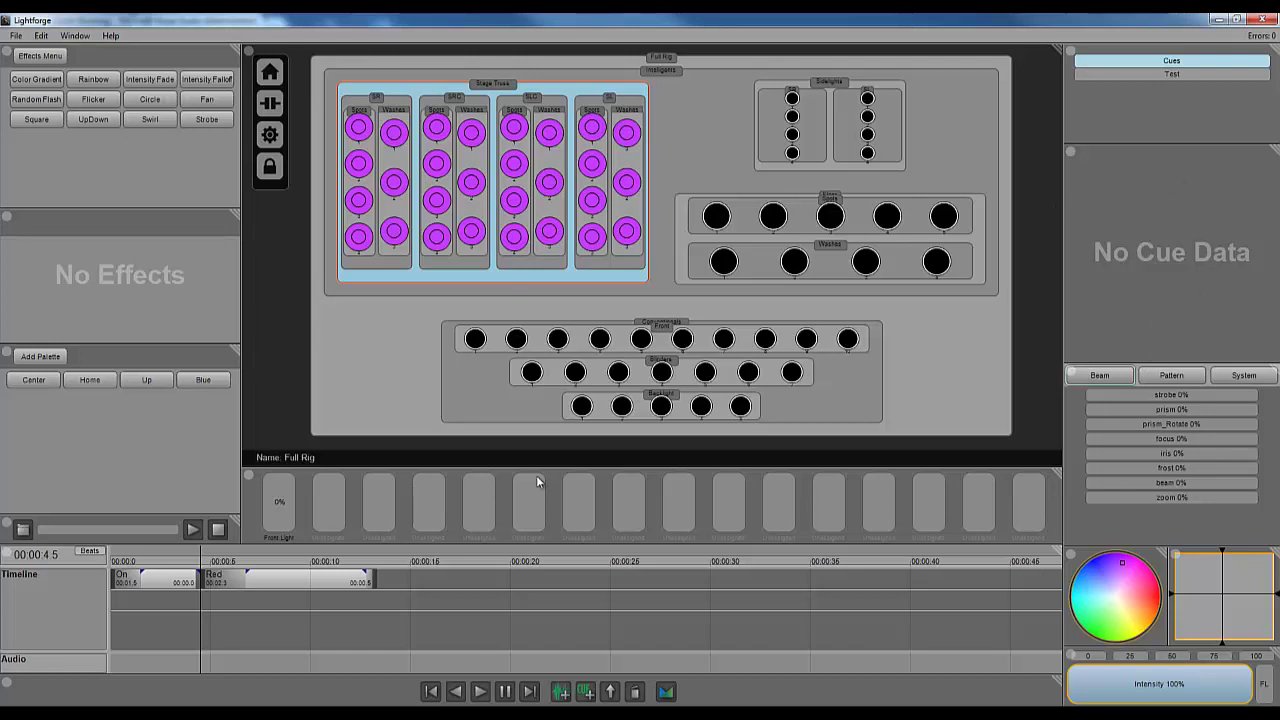
# Select the Red cue clip and drag its ColorBlue value upward toward 100
pyautogui.click(320, 585)
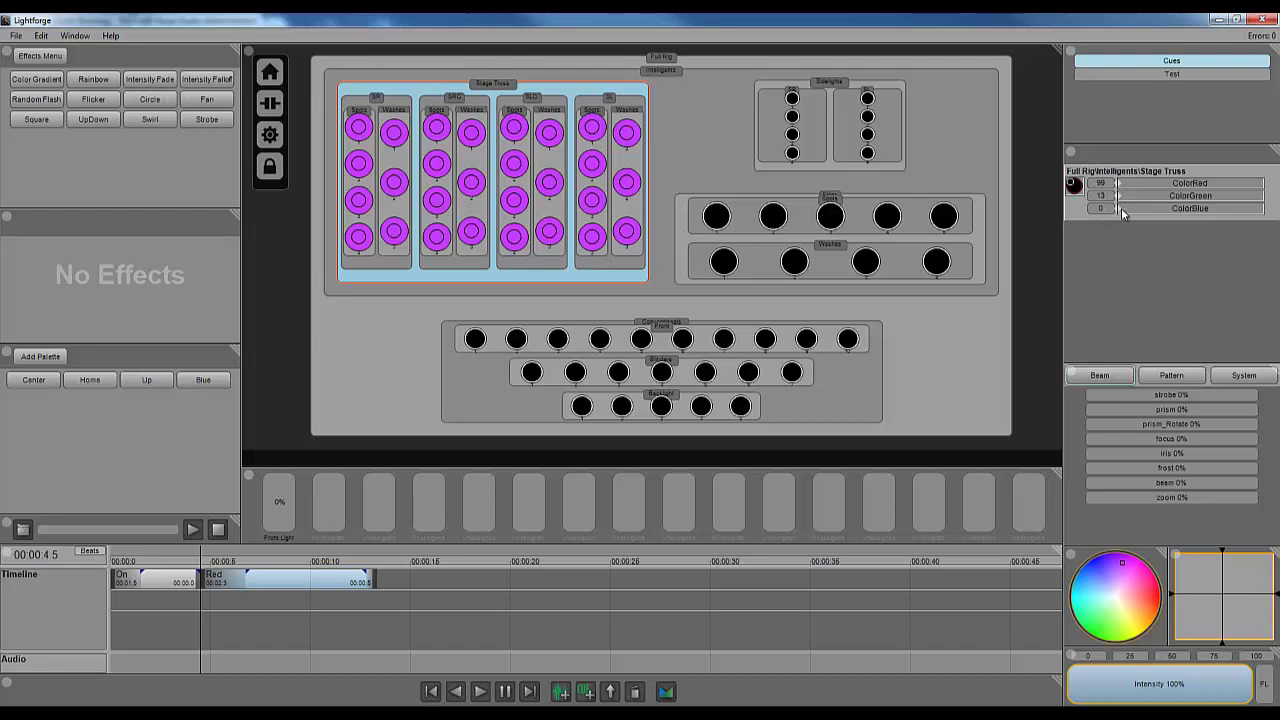
pyautogui.moveTo(1104, 211); pyautogui.dragTo(1104, 143)
pyautogui.moveTo(1111, 87); pyautogui.dragTo(1121, 210)
# Look at the empty Test cue list, then go back to the Cues list
pyautogui.click(1176, 75)
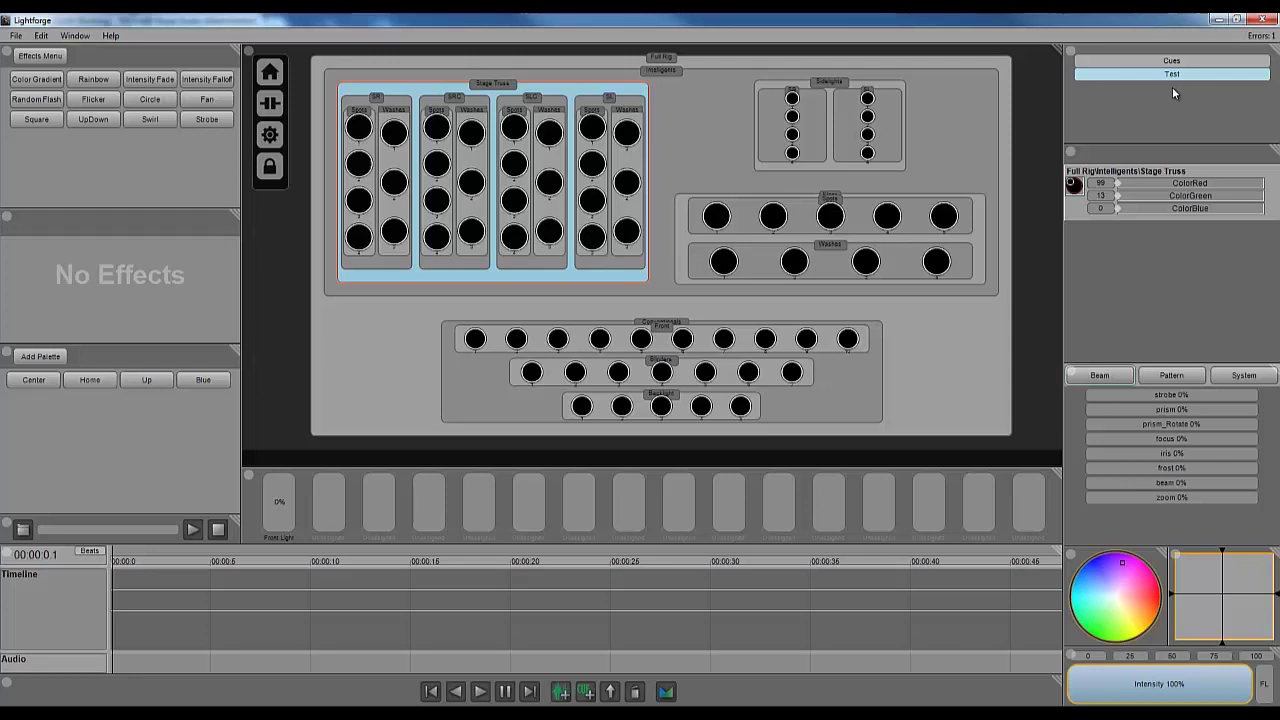
pyautogui.click(1174, 63)
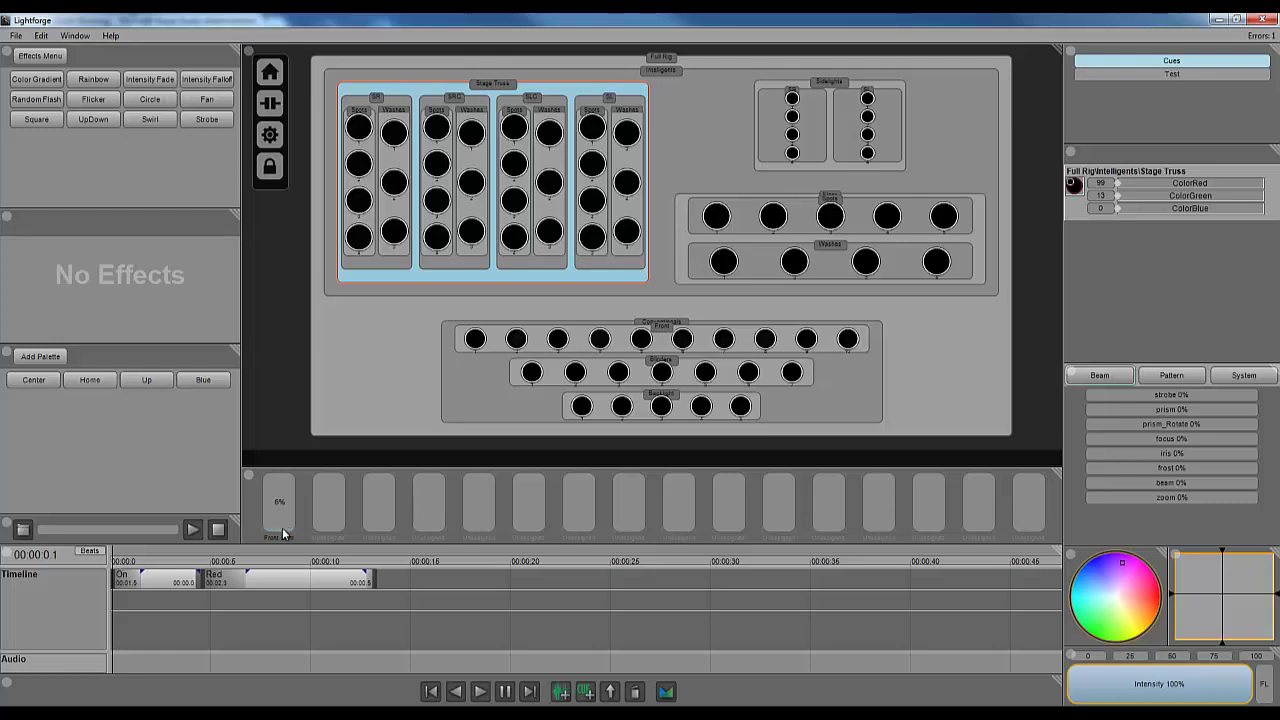
pyautogui.moveTo(282, 532); pyautogui.dragTo(296, 465)
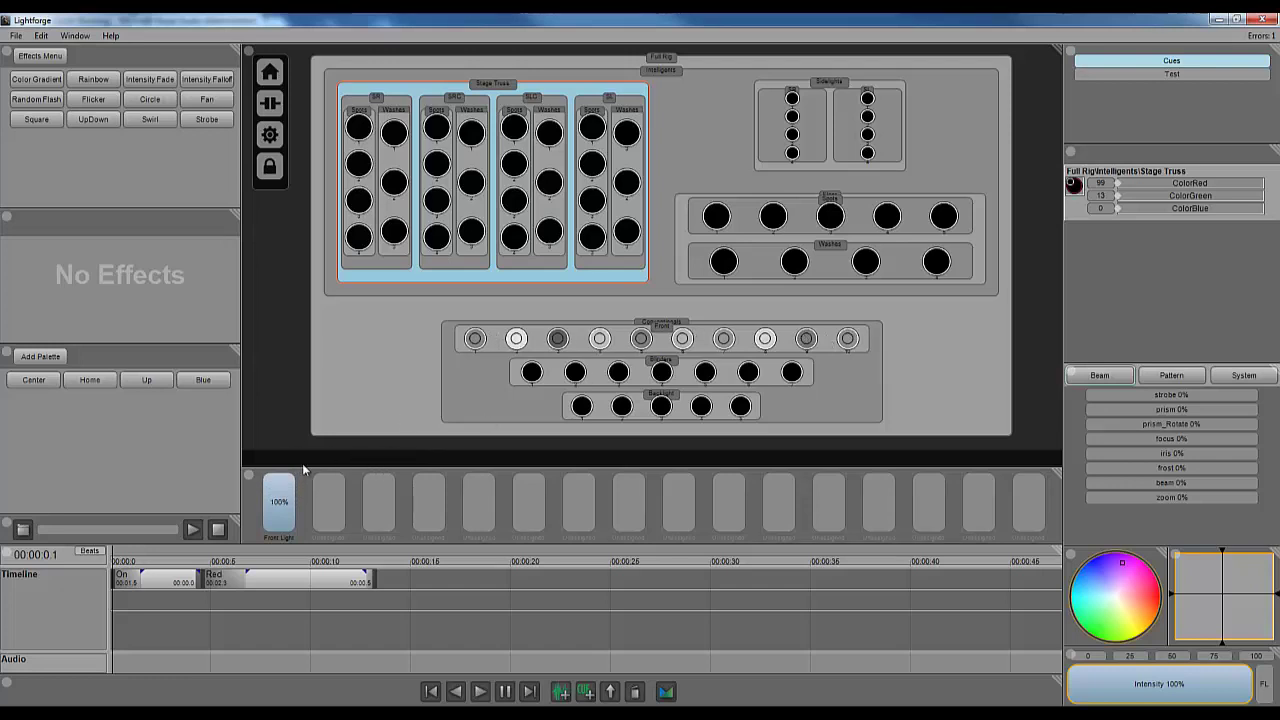
pyautogui.moveTo(283, 487); pyautogui.dragTo(286, 536)
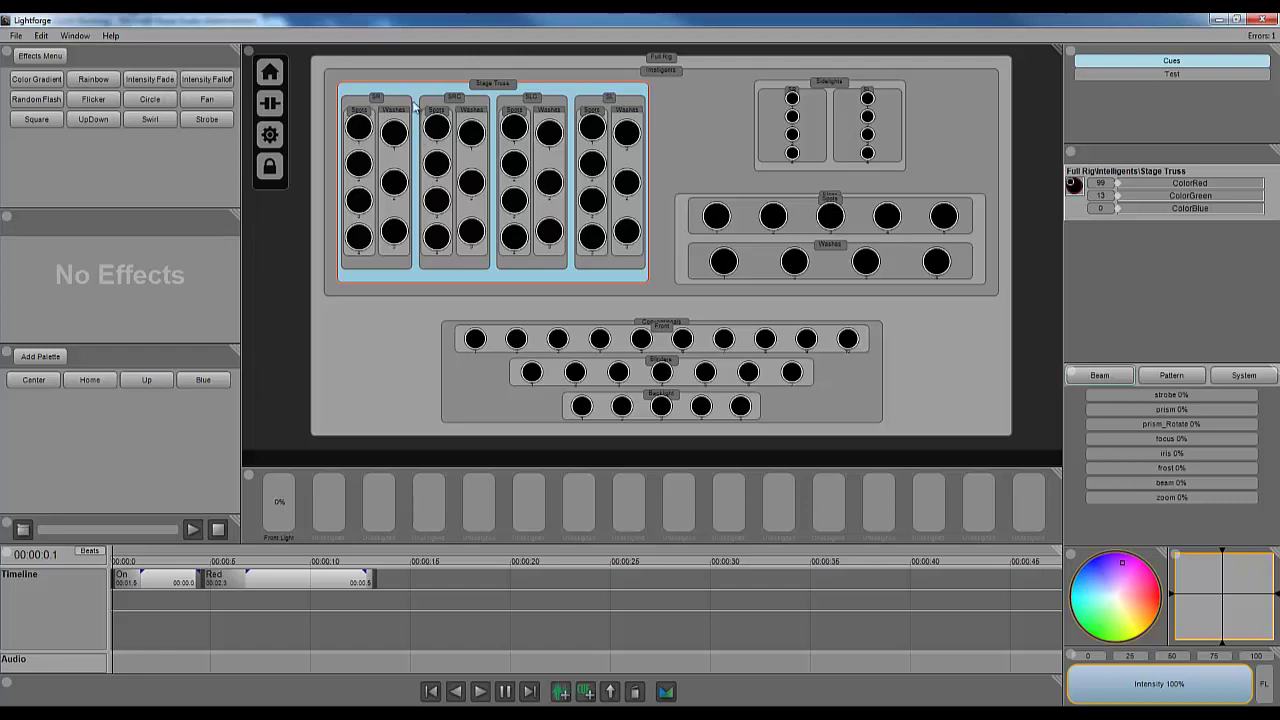
# Add Intensity Fade to Stage Truss with influence 100%, a faster rate and offset 100%
pyautogui.click(165, 80)
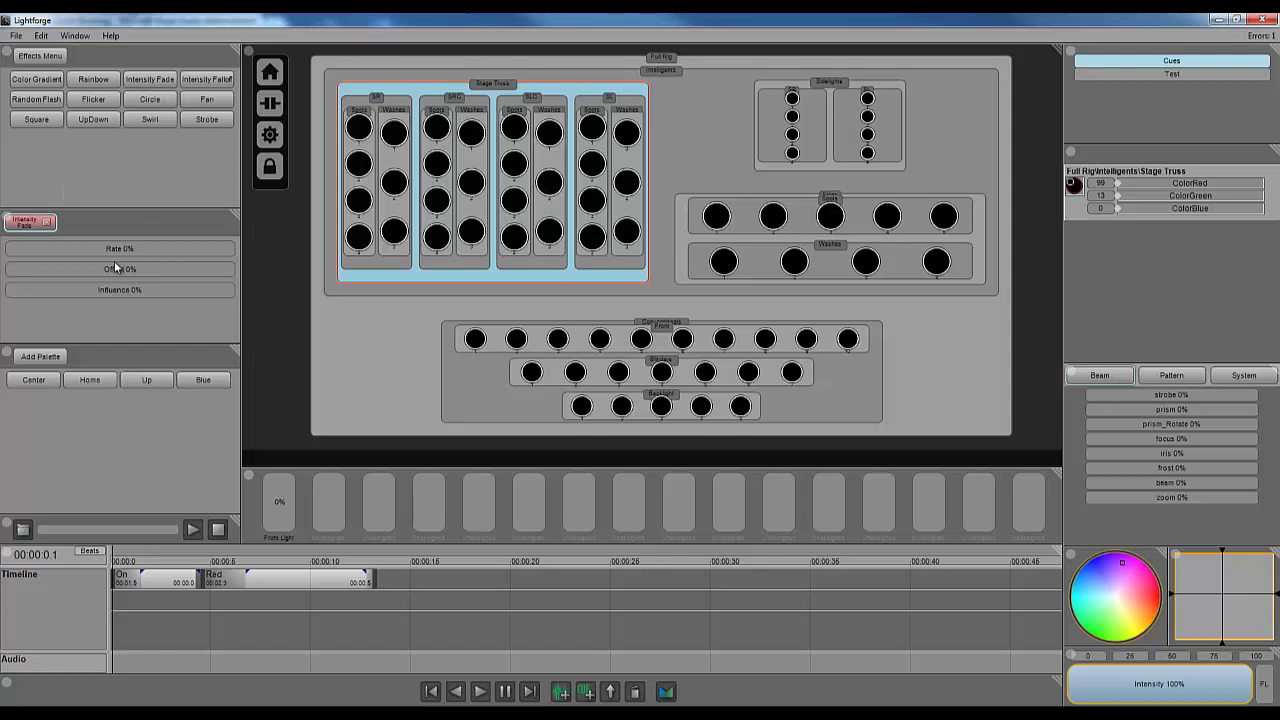
pyautogui.click(27, 228)
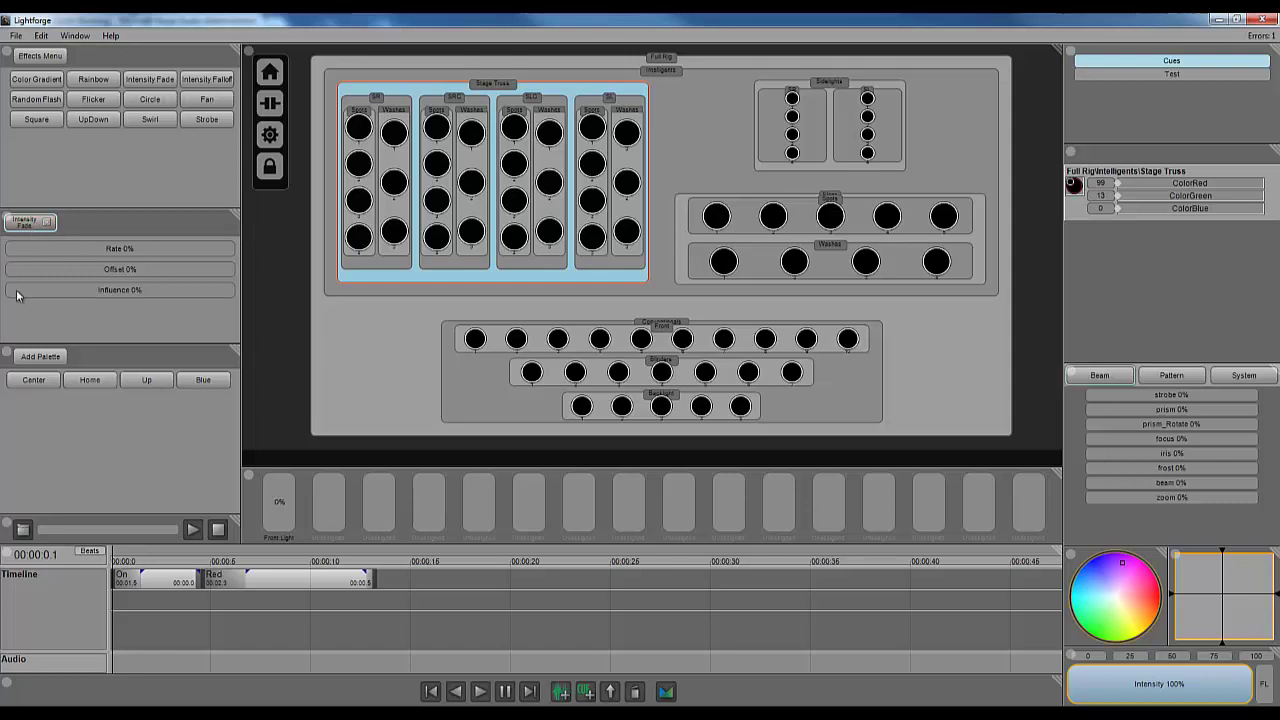
pyautogui.moveTo(17, 291); pyautogui.dragTo(244, 292)
pyautogui.moveTo(26, 247); pyautogui.dragTo(167, 255)
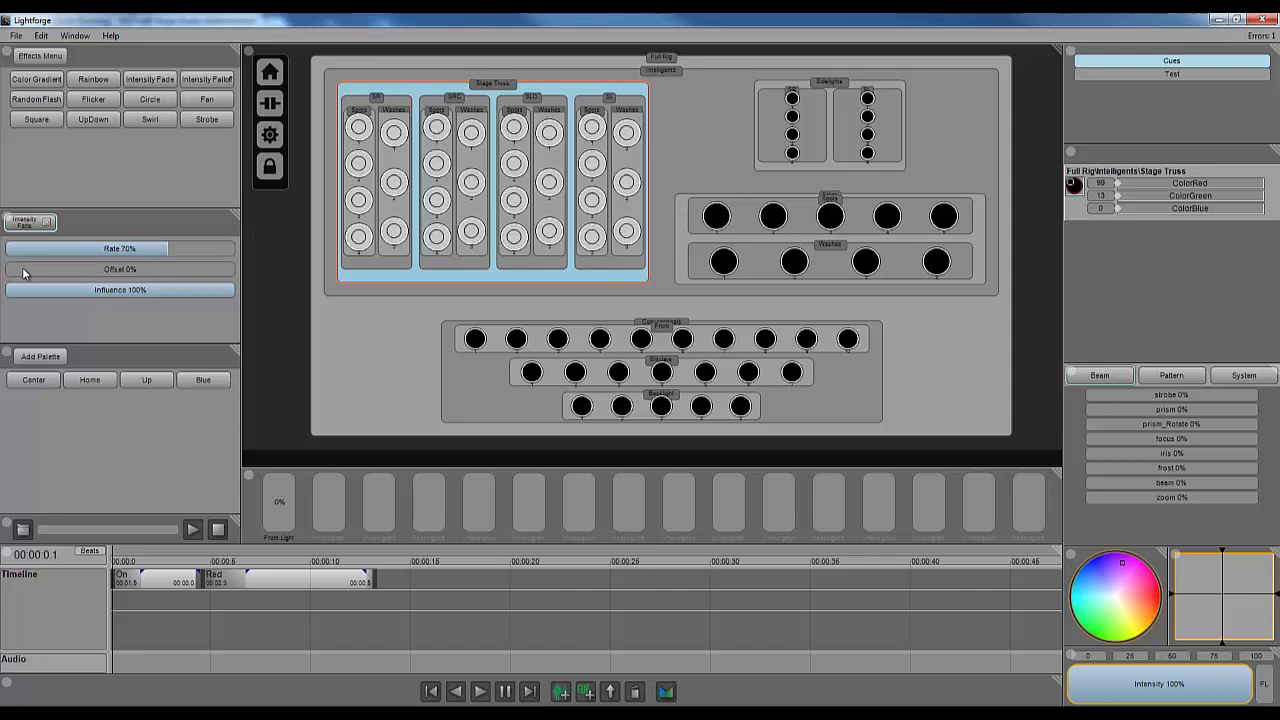
pyautogui.moveTo(22, 273); pyautogui.dragTo(238, 265)
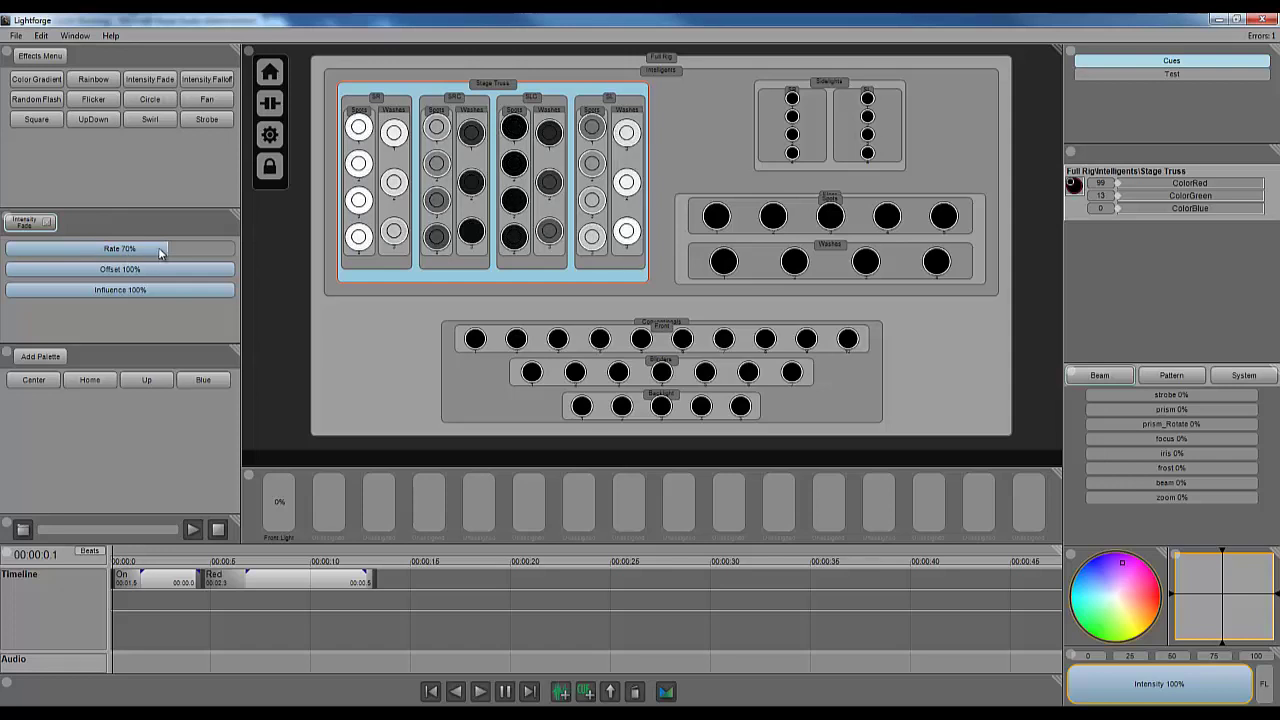
# Remove the Intensity Fade effect and relight the Stage Truss fixtures at steady full intensity
pyautogui.click(46, 224)
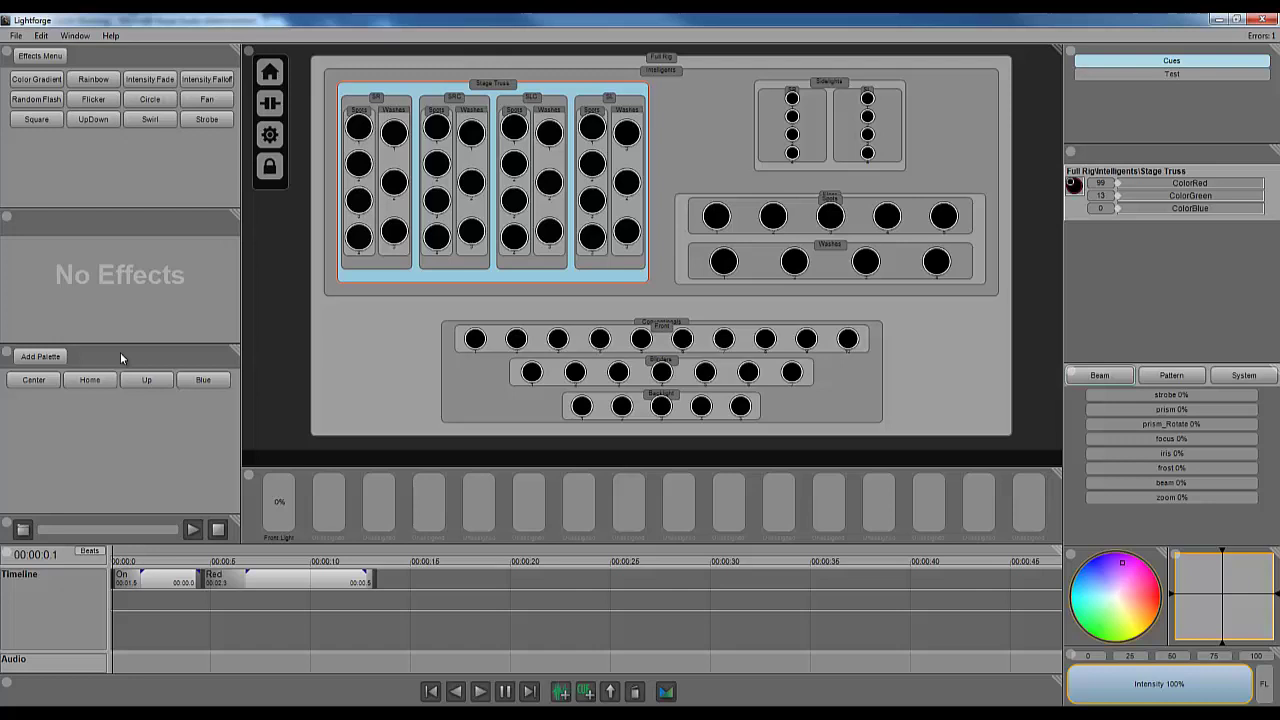
pyautogui.click(1175, 690)
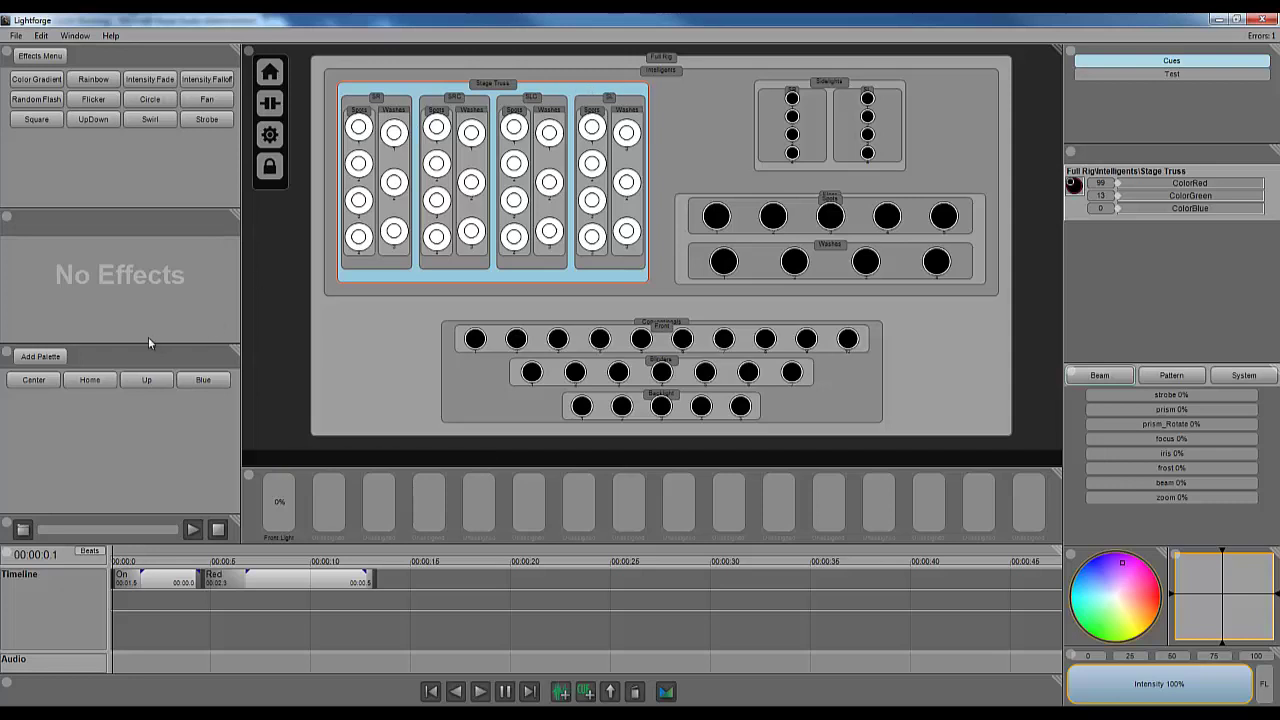
# Apply the Palette panel's Center position to the selected Stage Truss fixtures
pyautogui.click(34, 381)
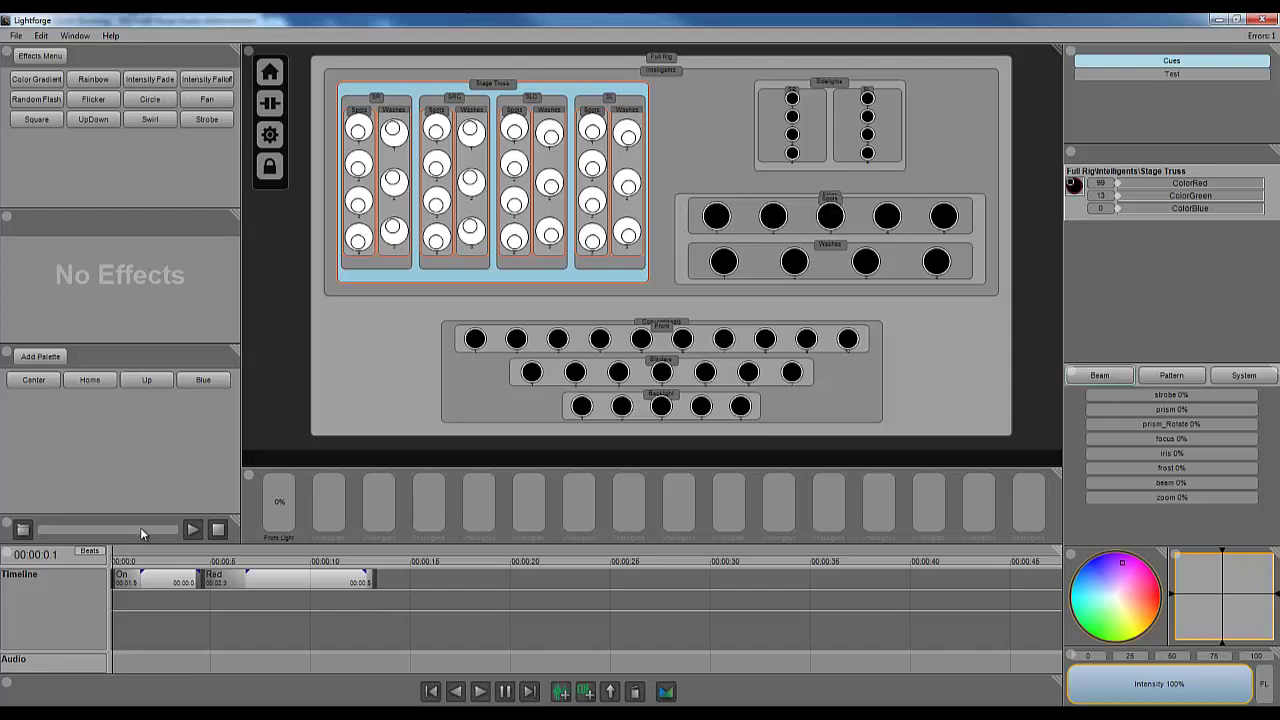
# Switch the right-hand RGB colour panel to DMXView through its corner handle's panel list
pyautogui.click(1071, 153)
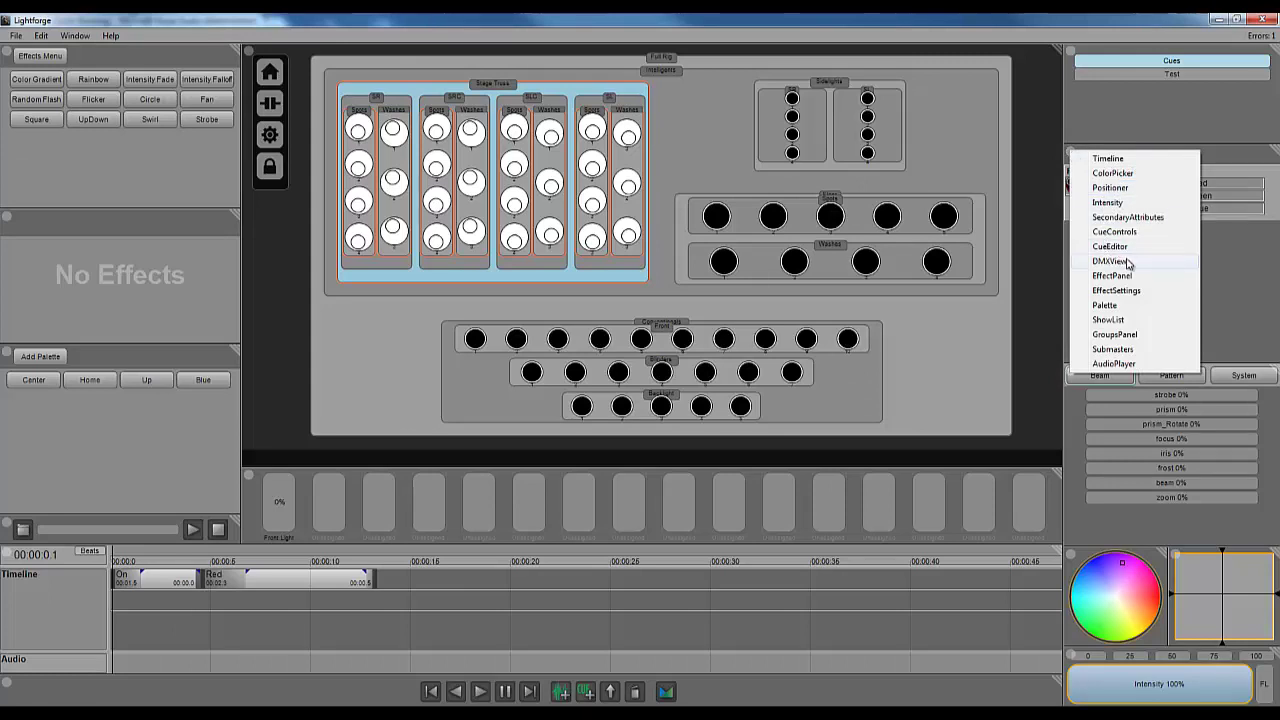
pyautogui.click(1219, 277)
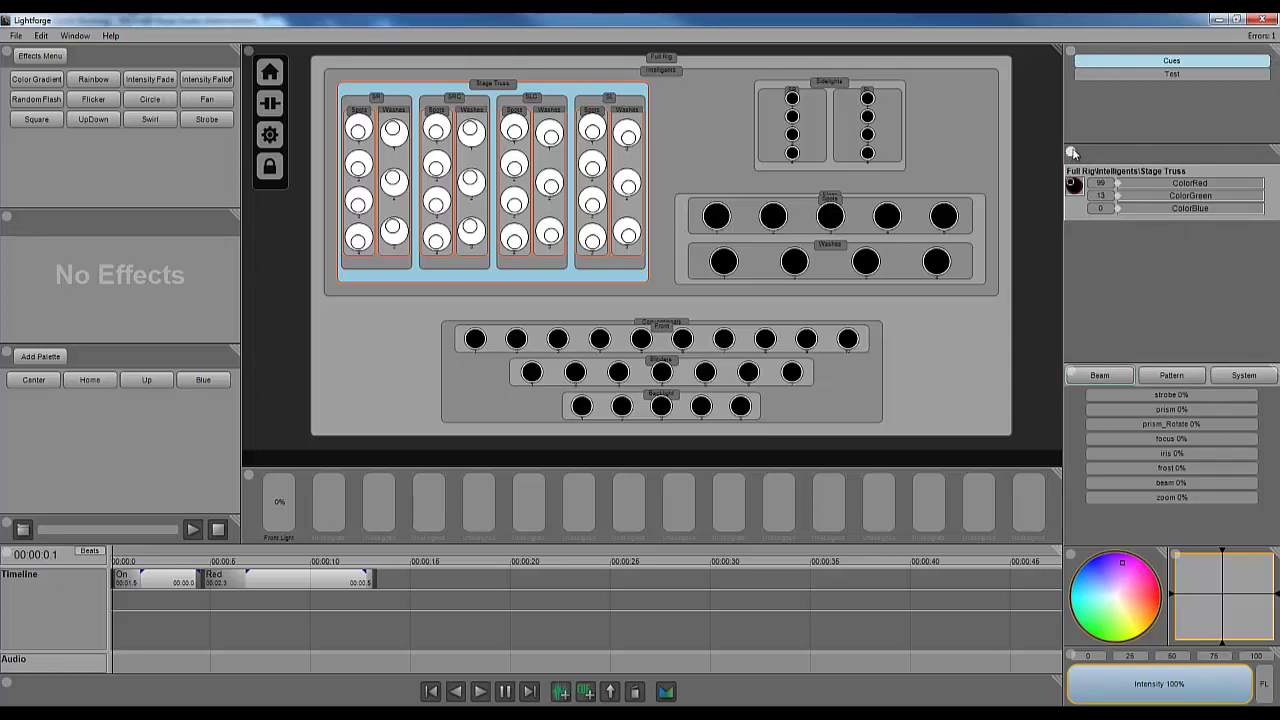
pyautogui.click(1072, 153)
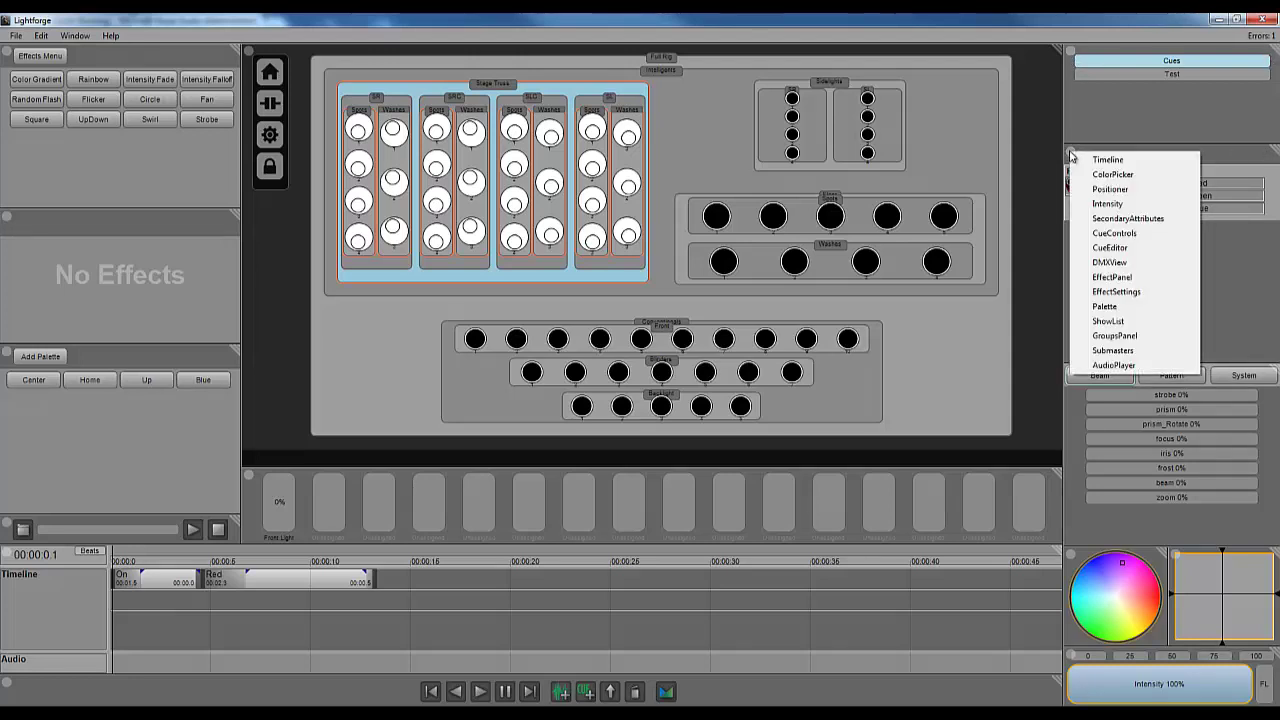
pyautogui.click(1123, 261)
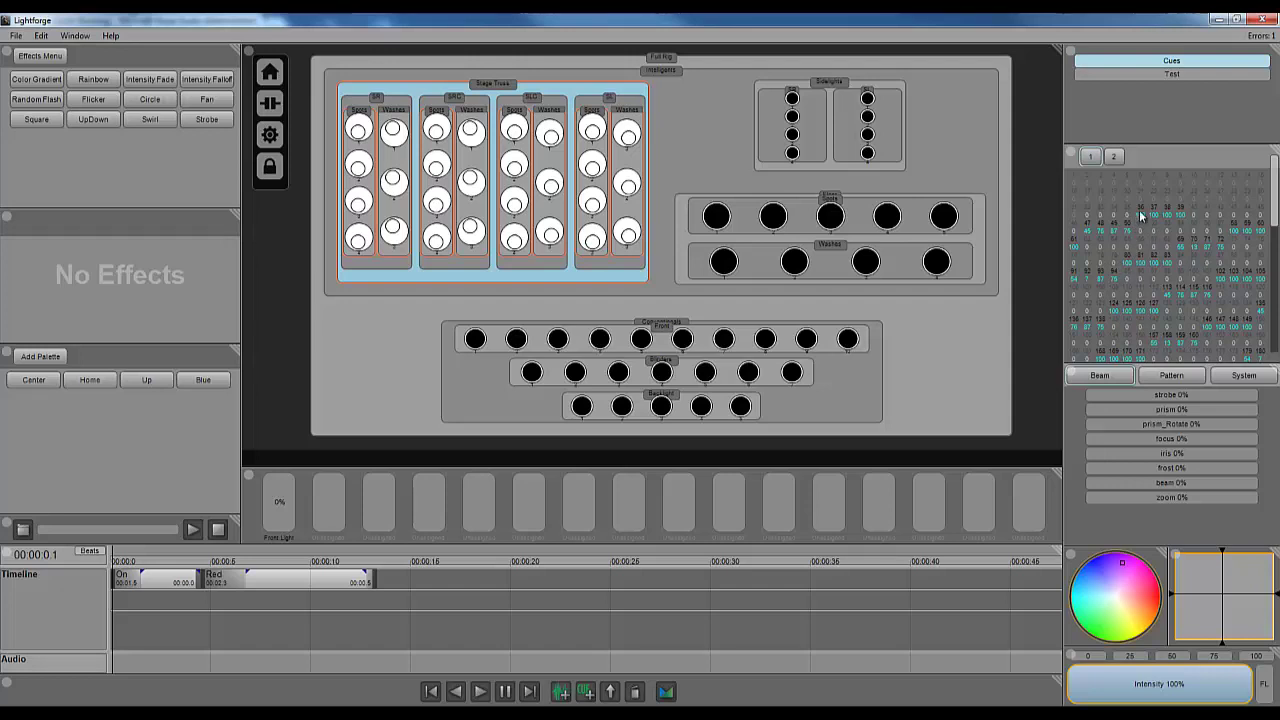
# Flip between DMX pages 1 and 2, then shift the Stage Truss fixtures' pan and tilt
pyautogui.click(1114, 158)
pyautogui.click(1094, 157)
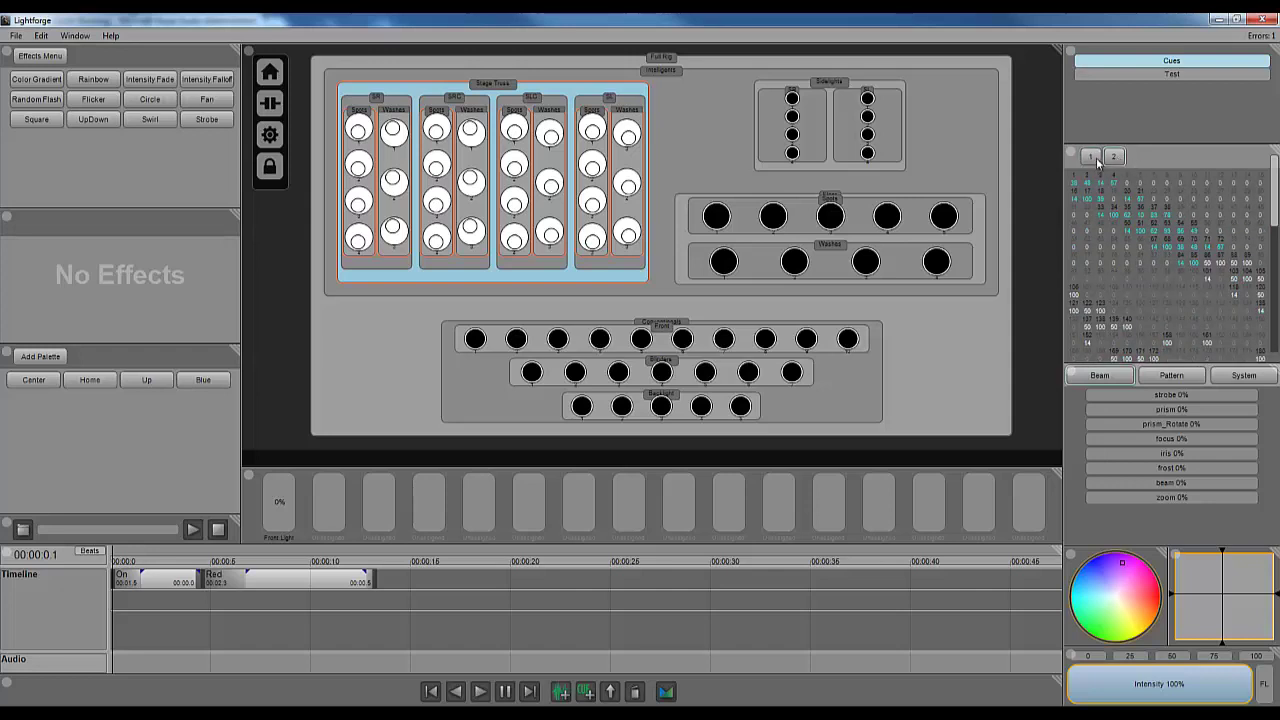
pyautogui.click(1115, 158)
pyautogui.click(1115, 158)
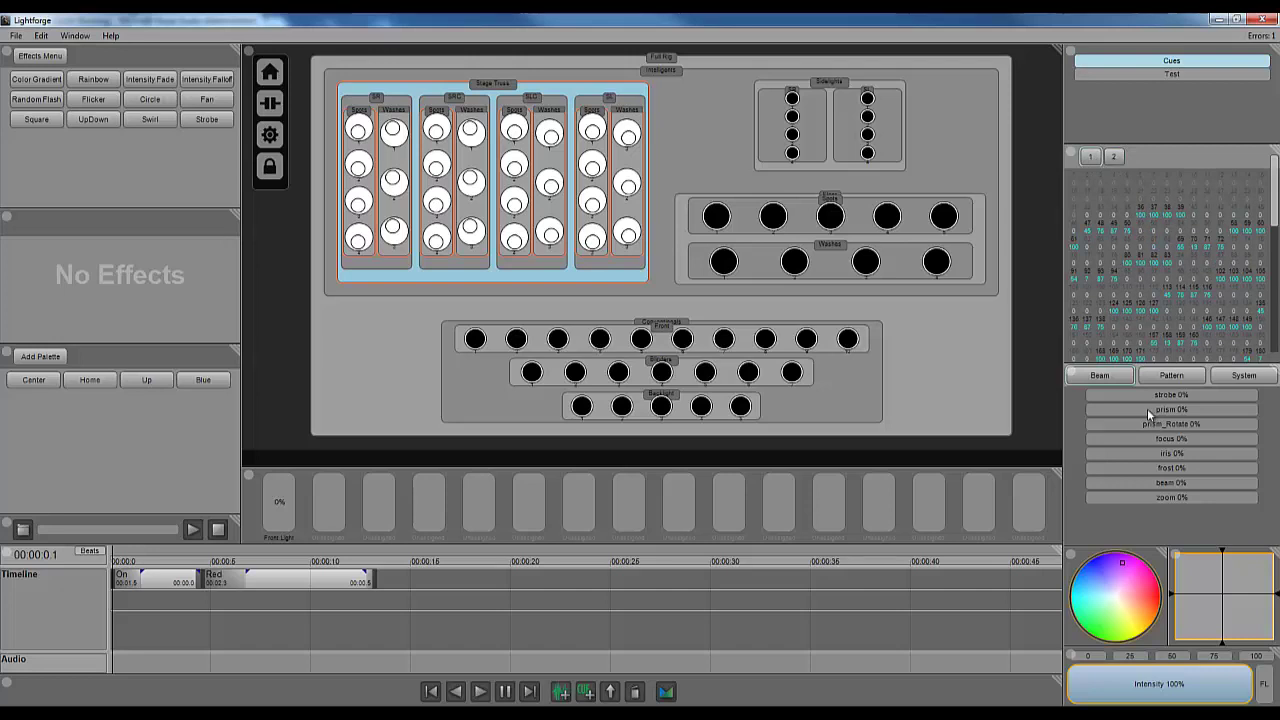
pyautogui.moveTo(1228, 624); pyautogui.dragTo(1238, 580)
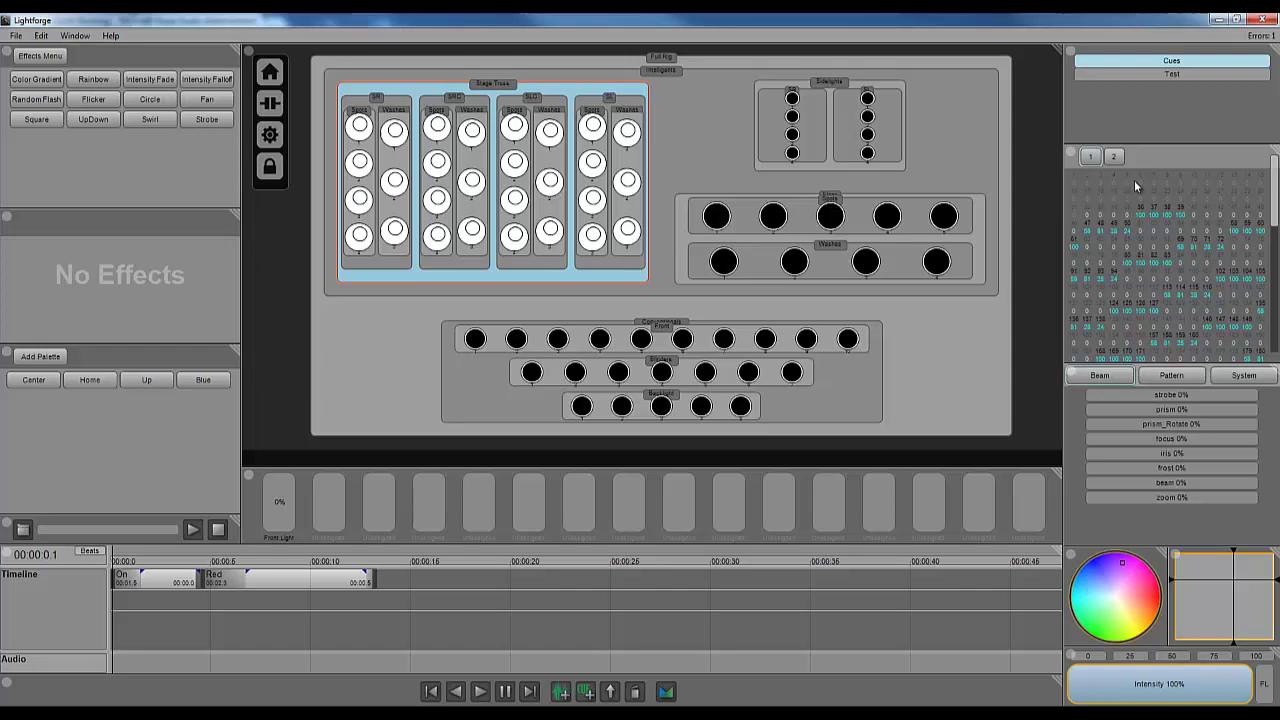
# Switch the DMX panel to the CueEditor type and drag its corner handle downward to split it
pyautogui.click(1089, 158)
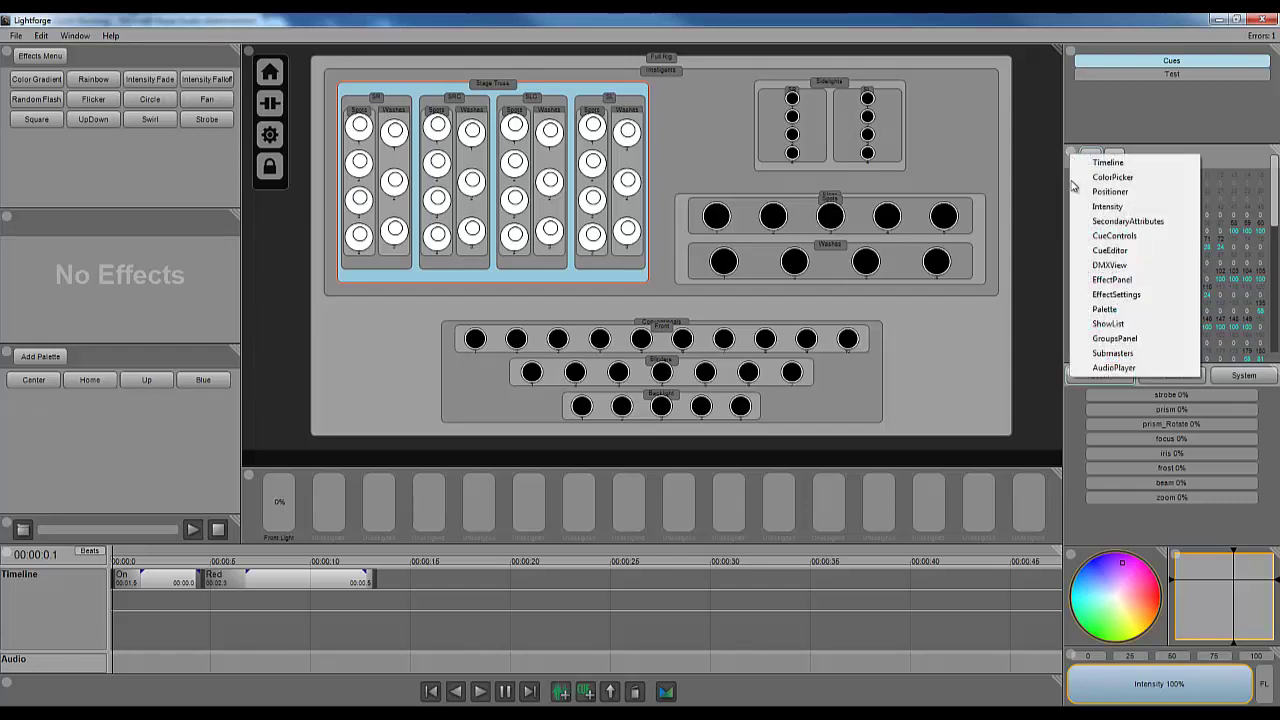
pyautogui.click(1123, 252)
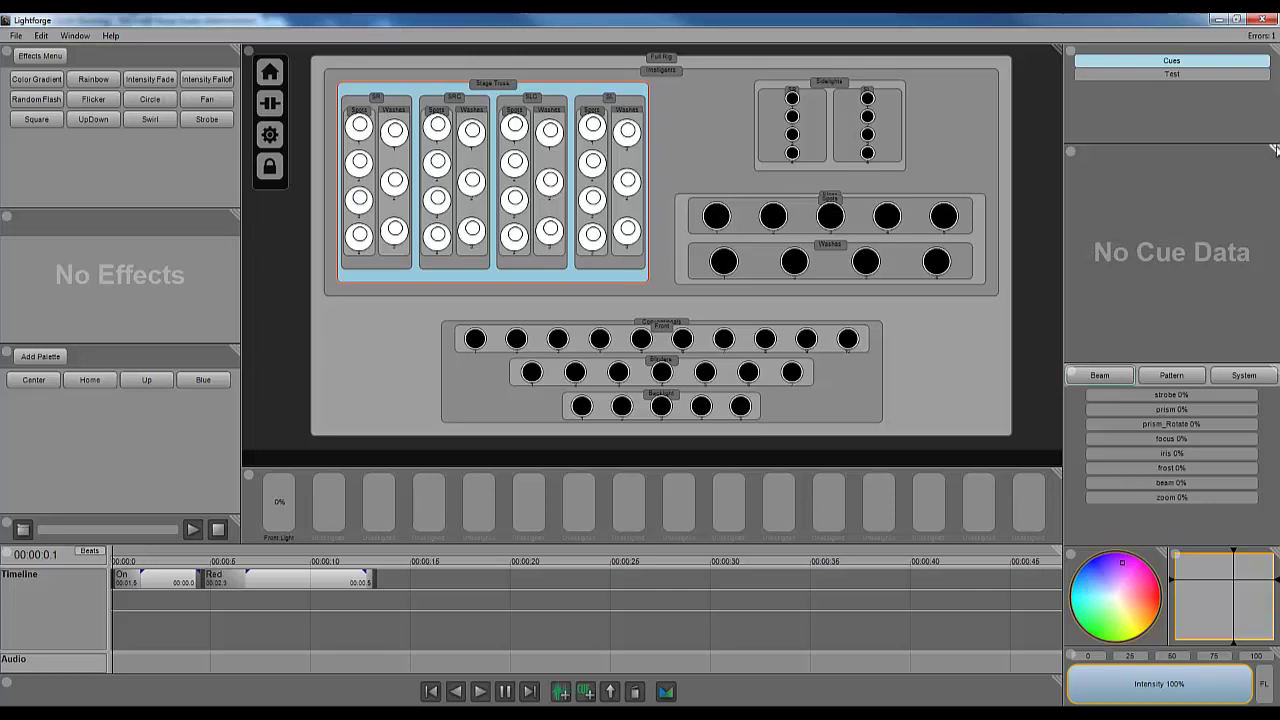
pyautogui.moveTo(1274, 150); pyautogui.dragTo(1264, 228)
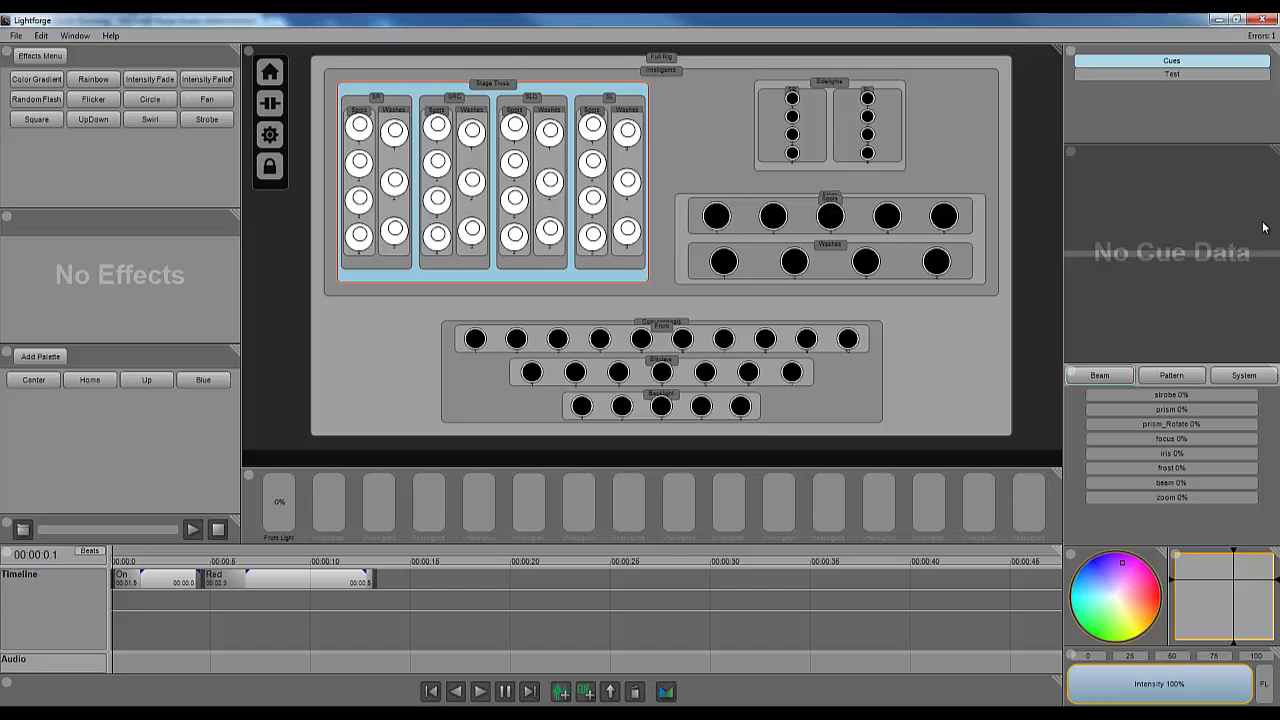
# Add a timeline below the Cue Editor, set its playhead near 00:00:4.9, then delete that timeline panel
pyautogui.click(1264, 228)
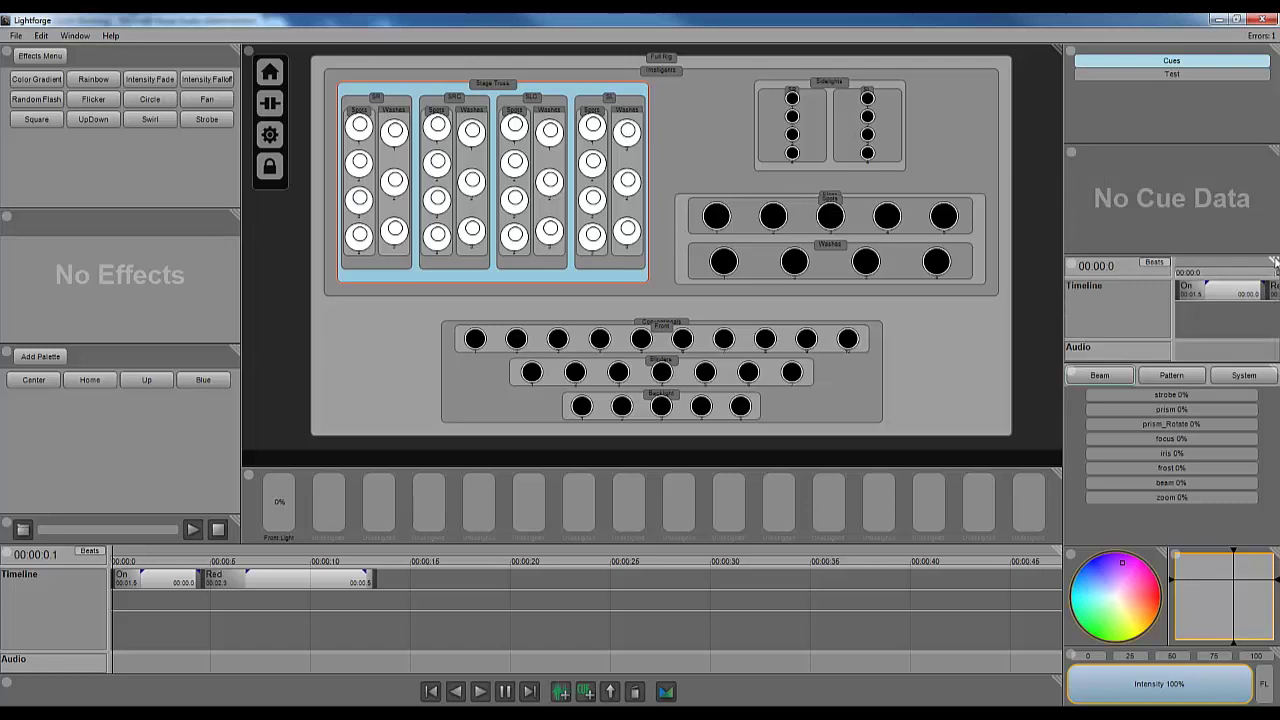
pyautogui.press('Right')
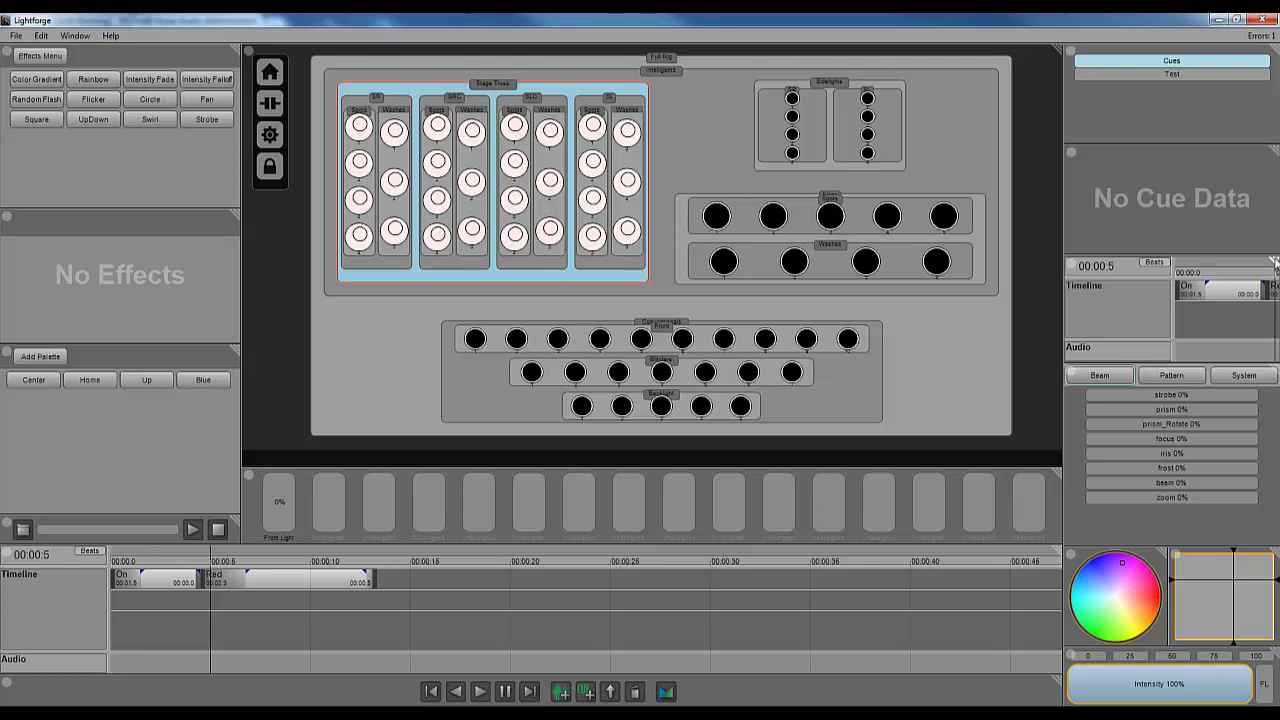
pyautogui.click(1275, 261)
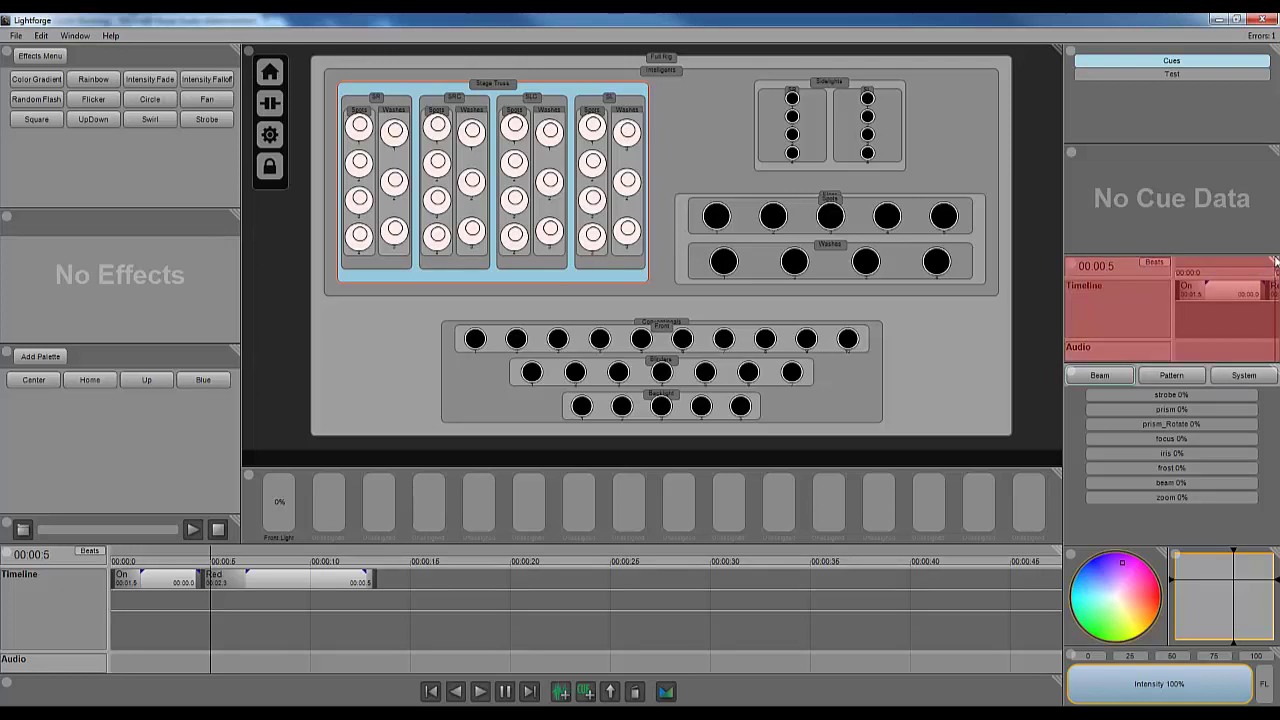
pyautogui.press('Left')
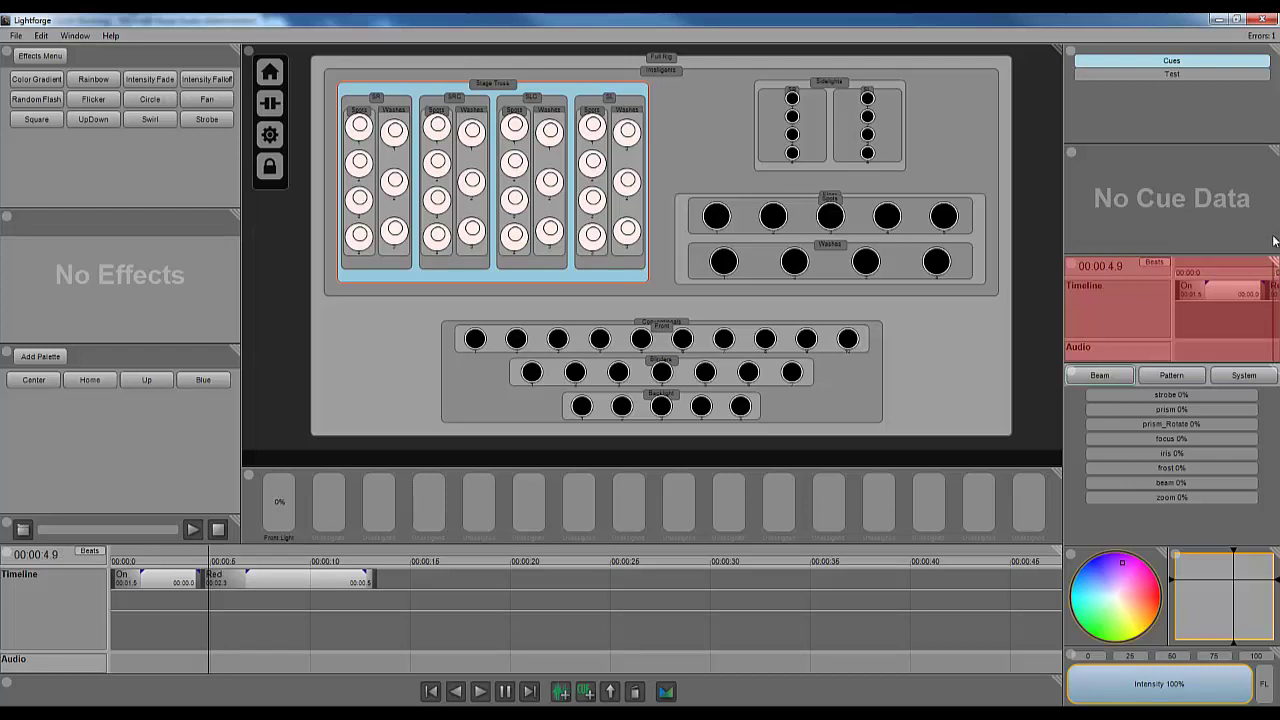
pyautogui.click(1274, 240)
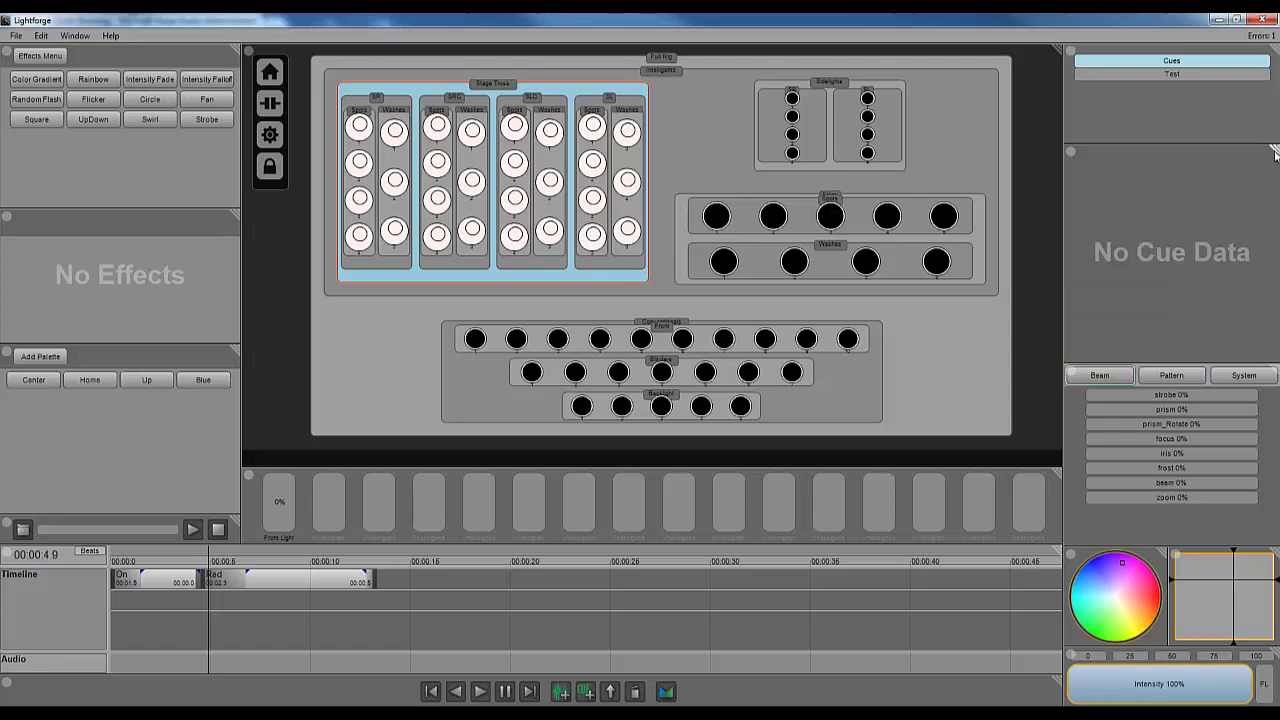
pyautogui.moveTo(1274, 149); pyautogui.dragTo(1172, 223)
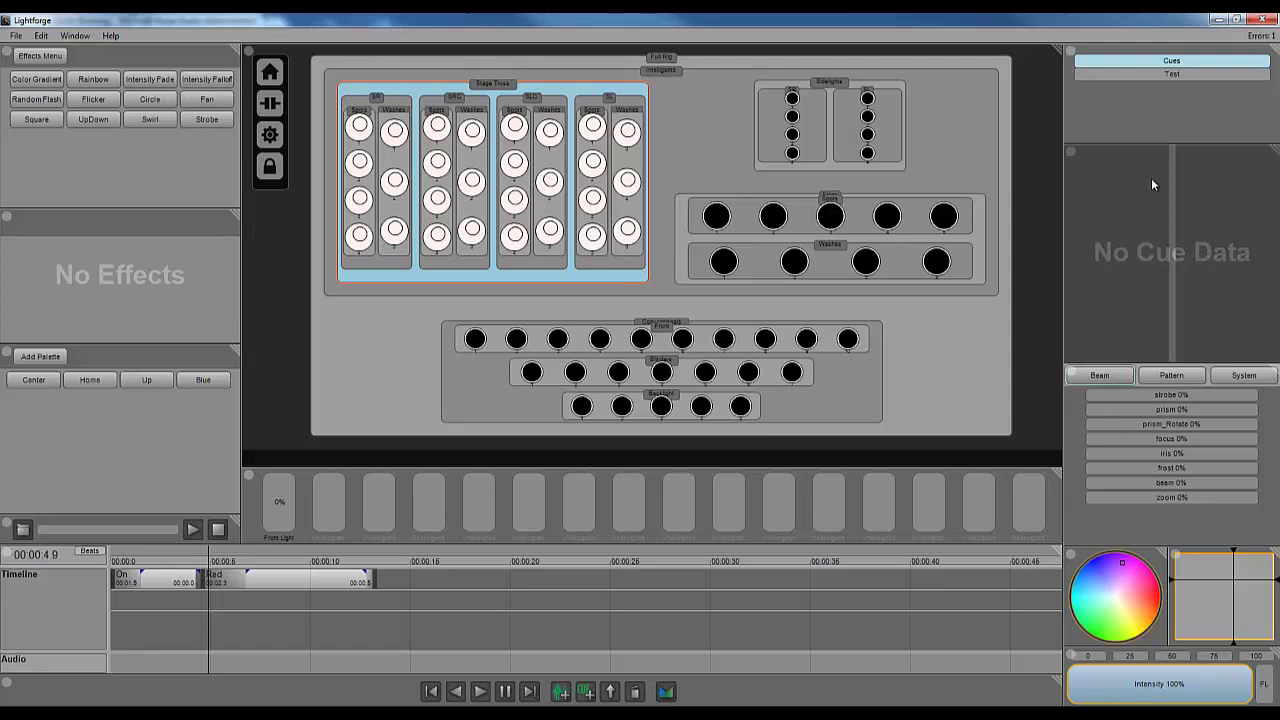
pyautogui.moveTo(1265, 162); pyautogui.dragTo(1274, 150)
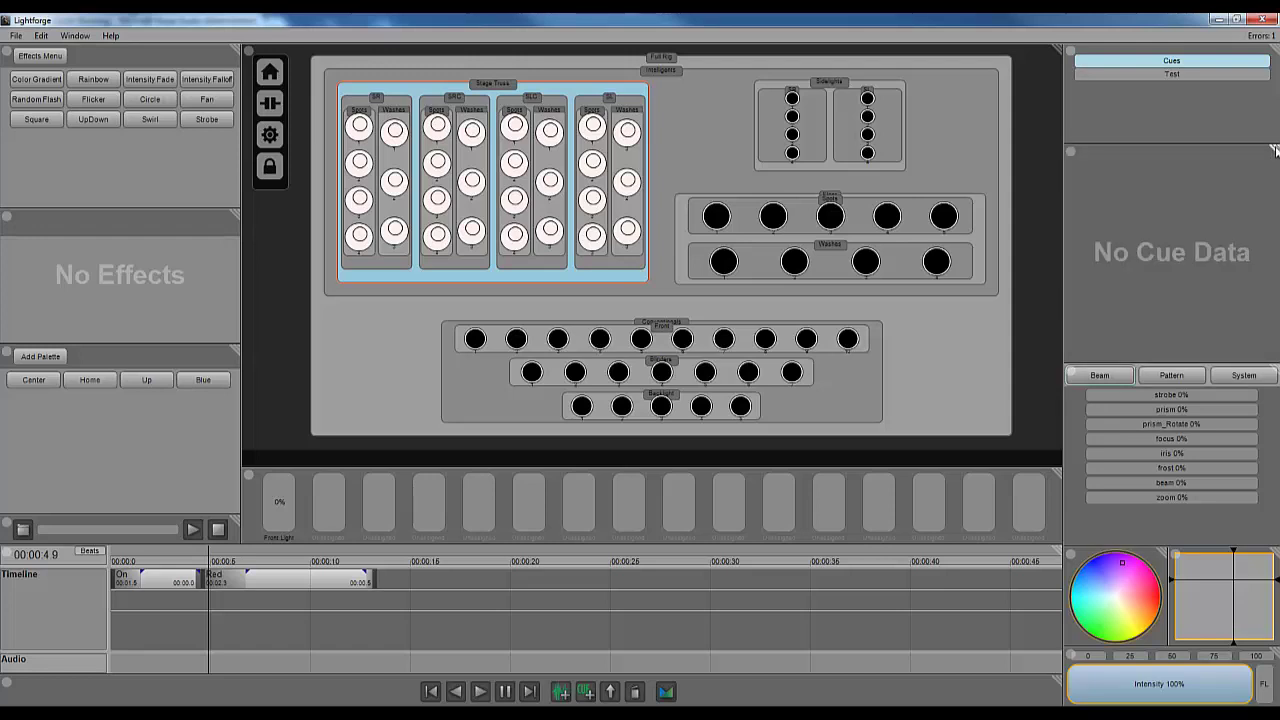